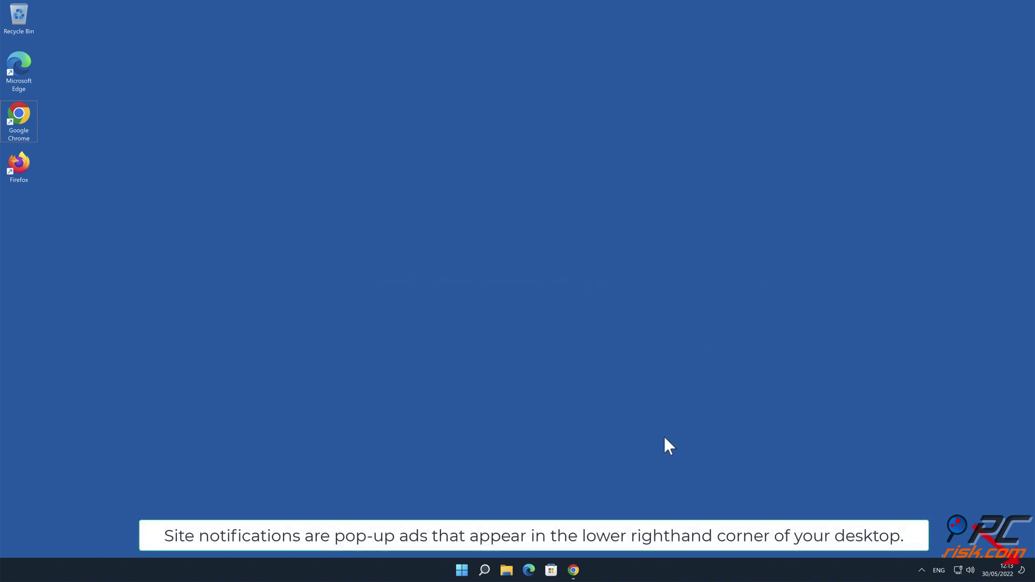
# Bring the Chrome window with the haxbyq.com fake captcha page to the front.
pyautogui.click(574, 570)
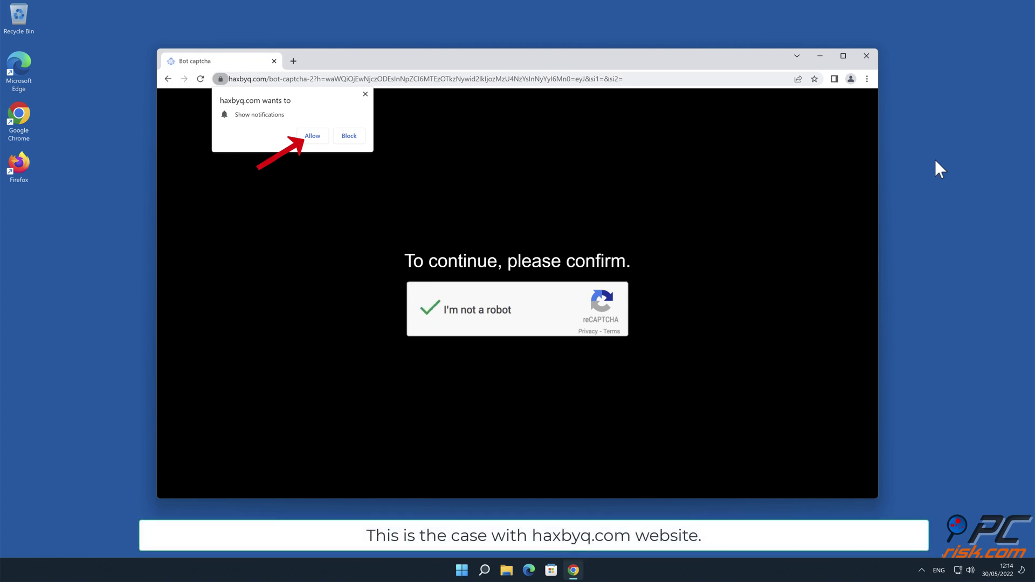
# Allow haxbyq.com to show notifications from its permission popup.
pyautogui.click(316, 138)
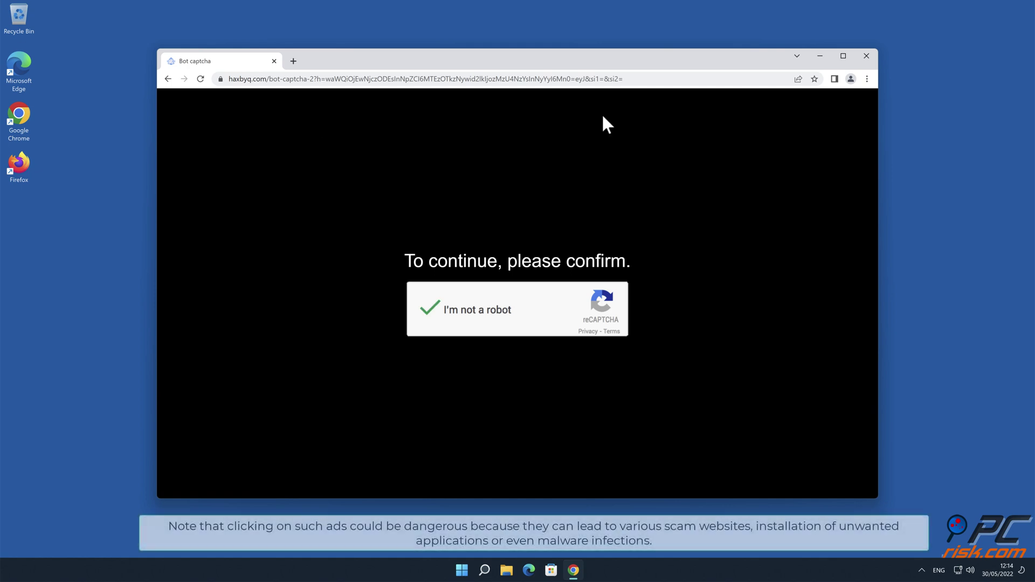
# Close the Chrome window showing the haxbyq.com captcha page.
pyautogui.click(867, 56)
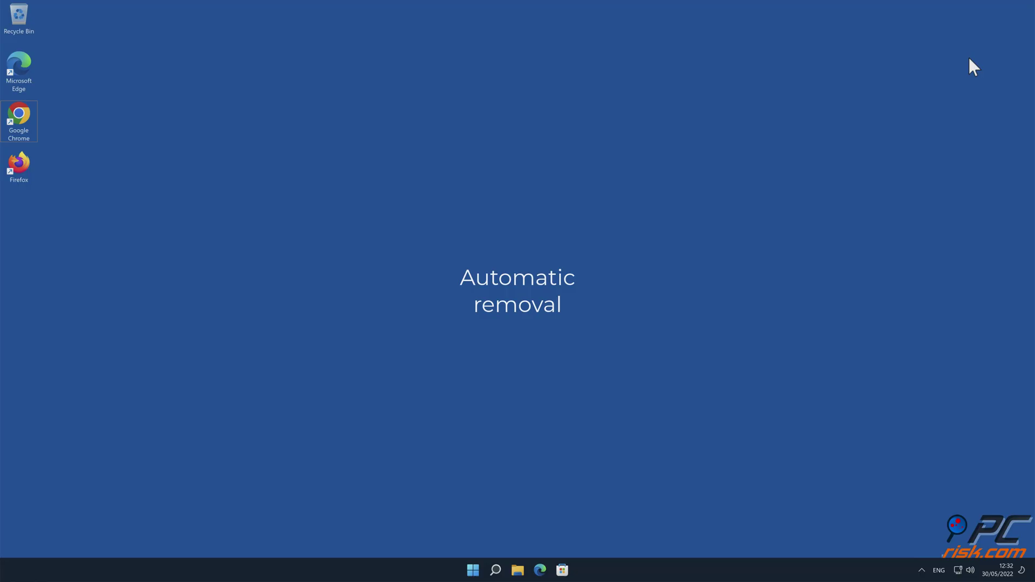
pyautogui.doubleClick(16, 116)
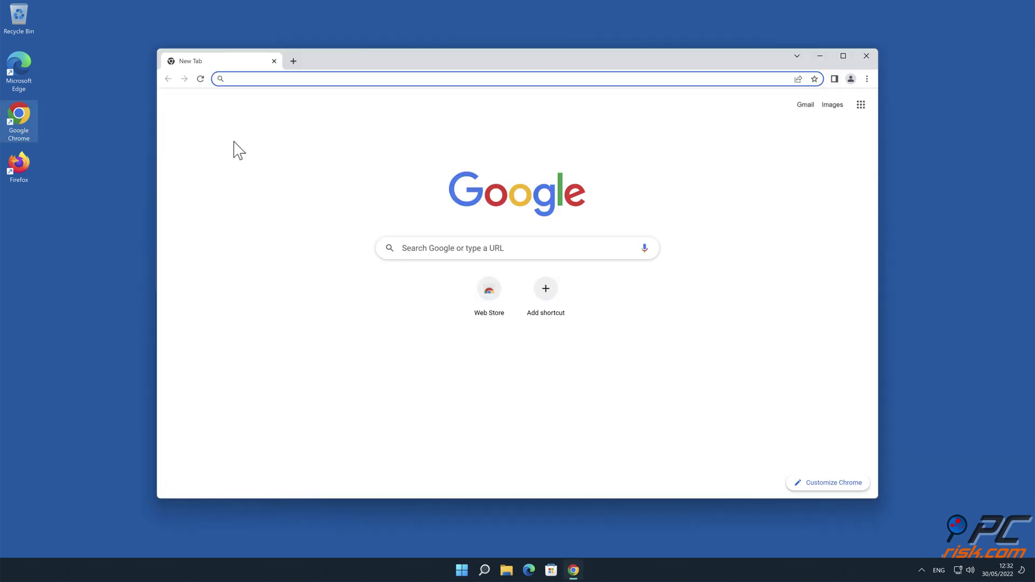
pyautogui.write('www.')
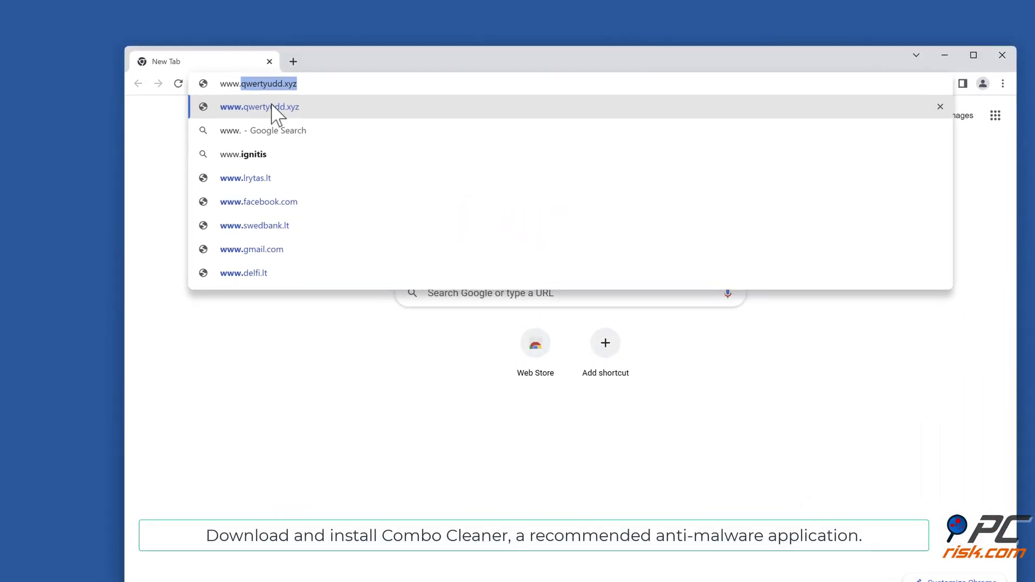
pyautogui.write('combocl')
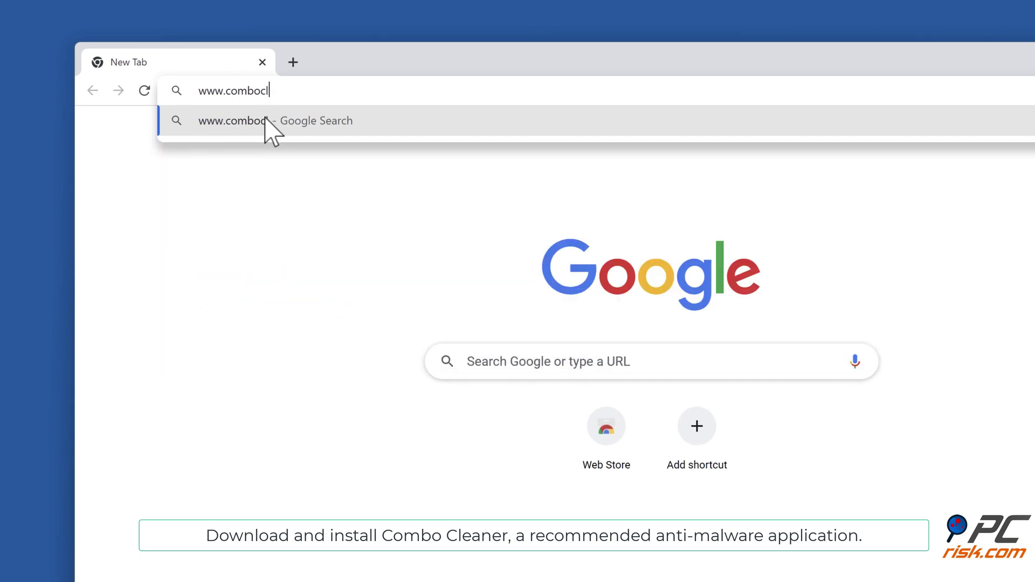
pyautogui.write('eaner.com')
pyautogui.press('Return')
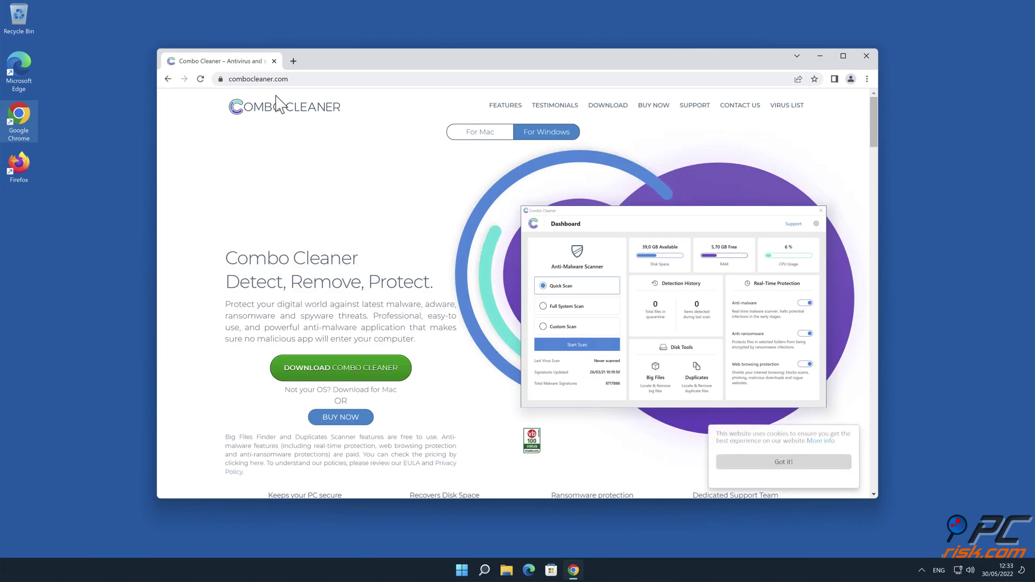
pyautogui.click(360, 376)
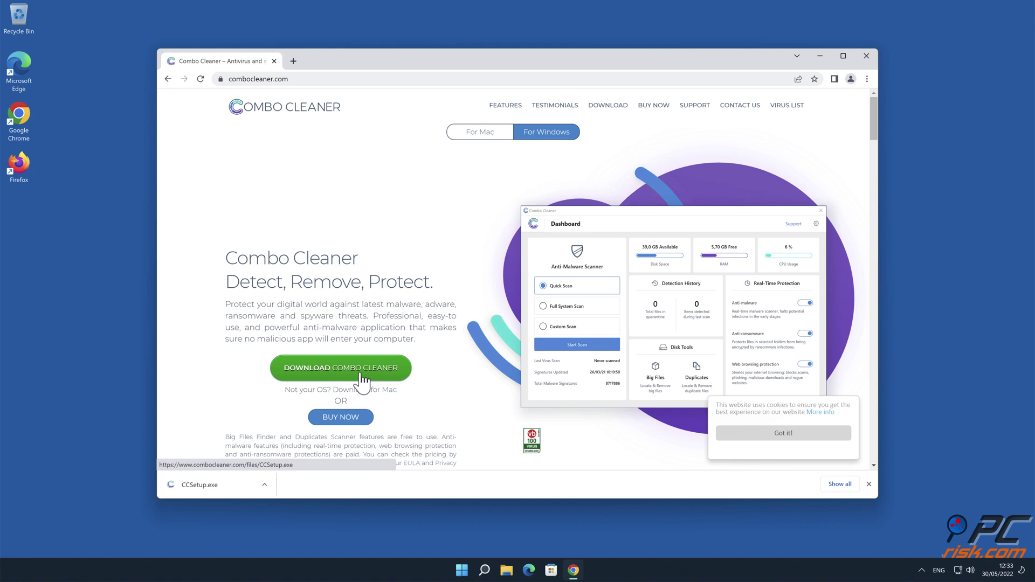
# Run CCSetup.exe, approve the prompt, and complete installing and launching Combo Cleaner.
pyautogui.click(231, 486)
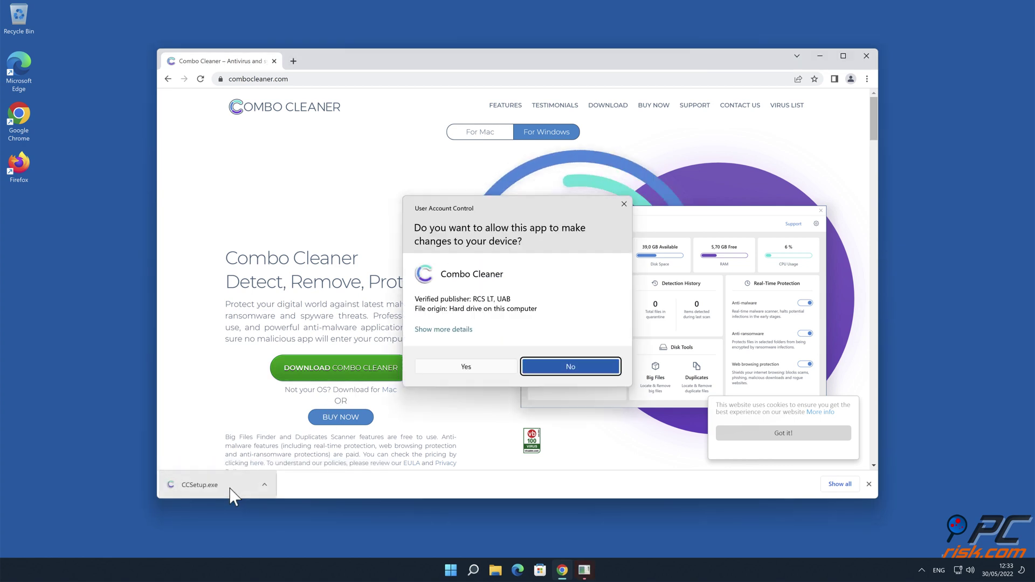
pyautogui.click(469, 367)
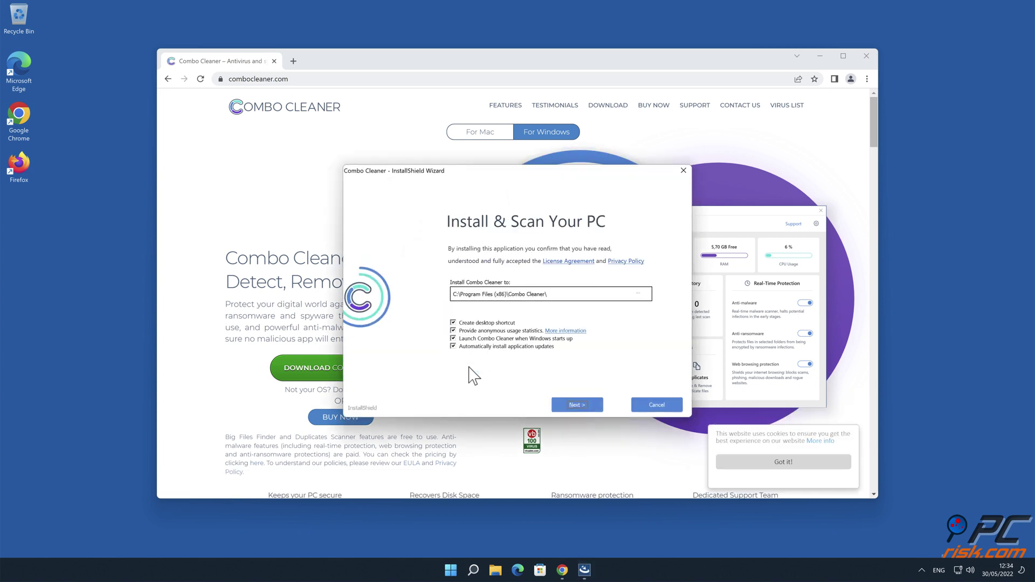
pyautogui.click(578, 405)
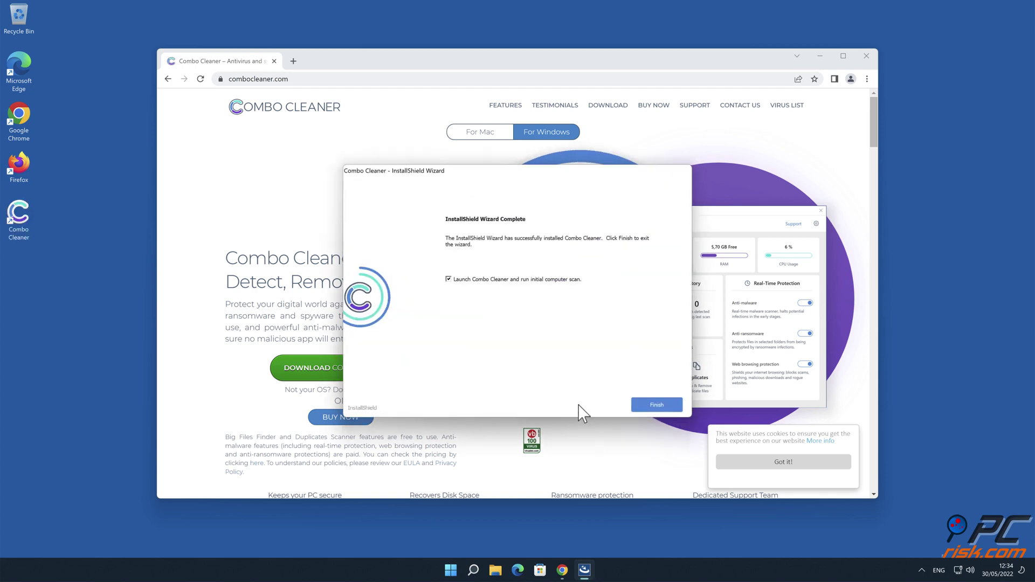
pyautogui.click(653, 404)
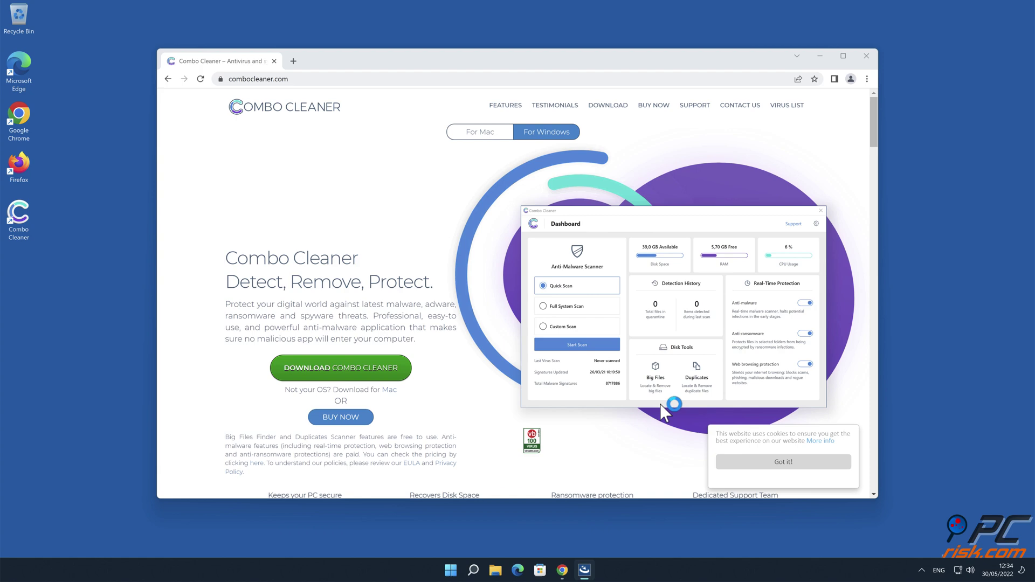
# Close Chrome, then quarantine the haxbyq.com Ads threat and dismiss the scan summary.
pyautogui.click(867, 55)
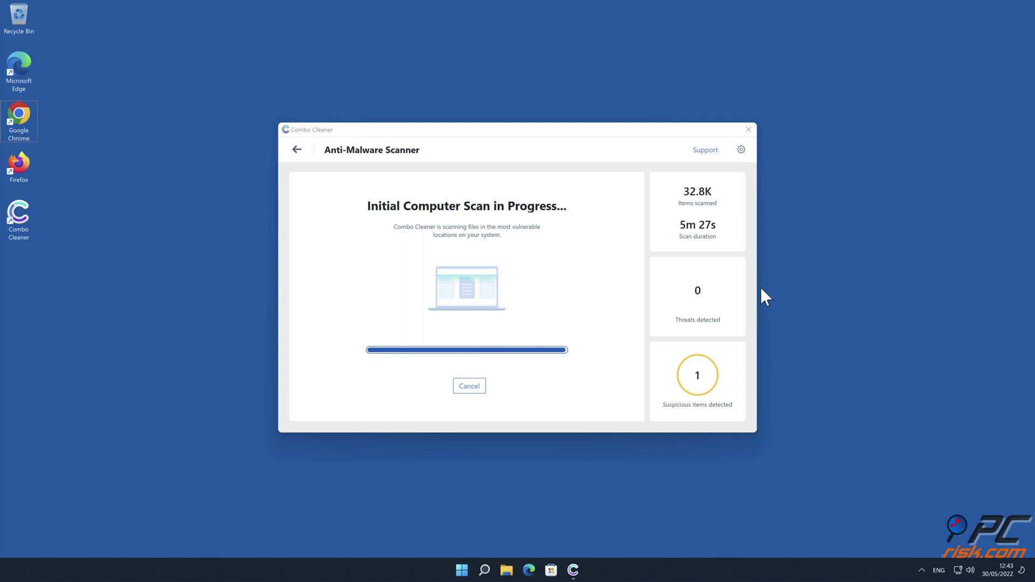
pyautogui.click(724, 400)
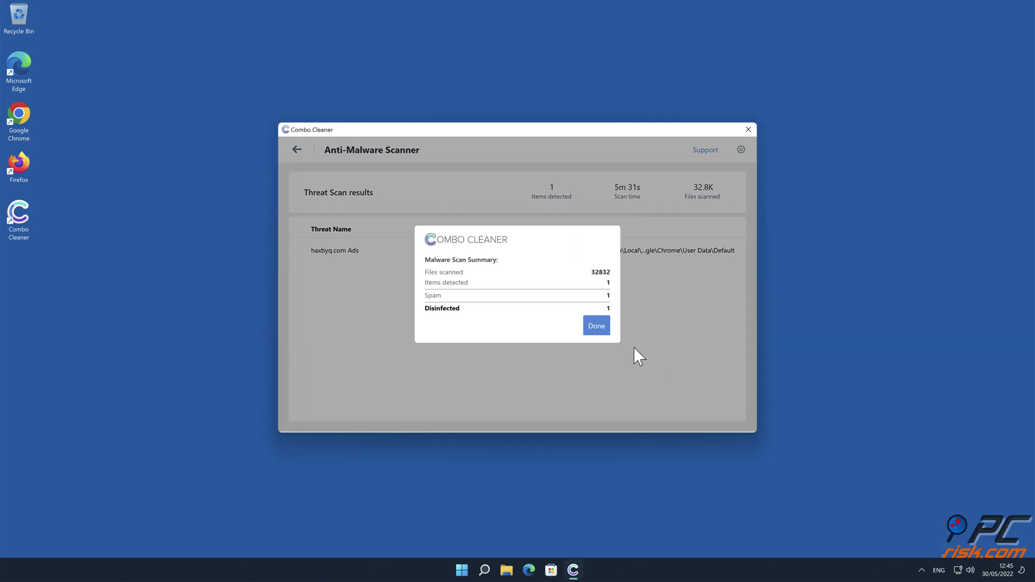
pyautogui.click(606, 327)
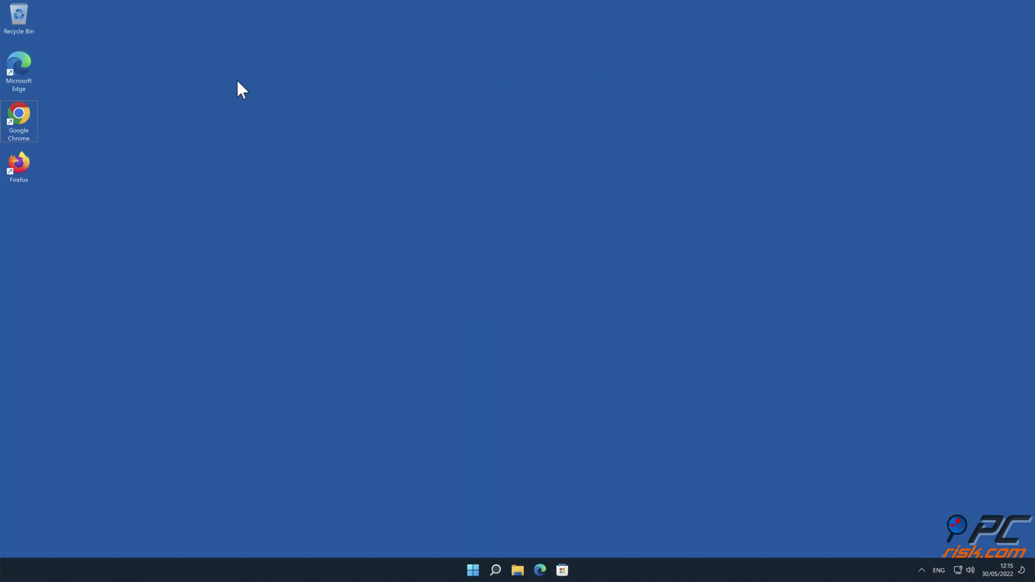
# Launch Chrome and open Site Settings under Privacy and security.
pyautogui.doubleClick(30, 114)
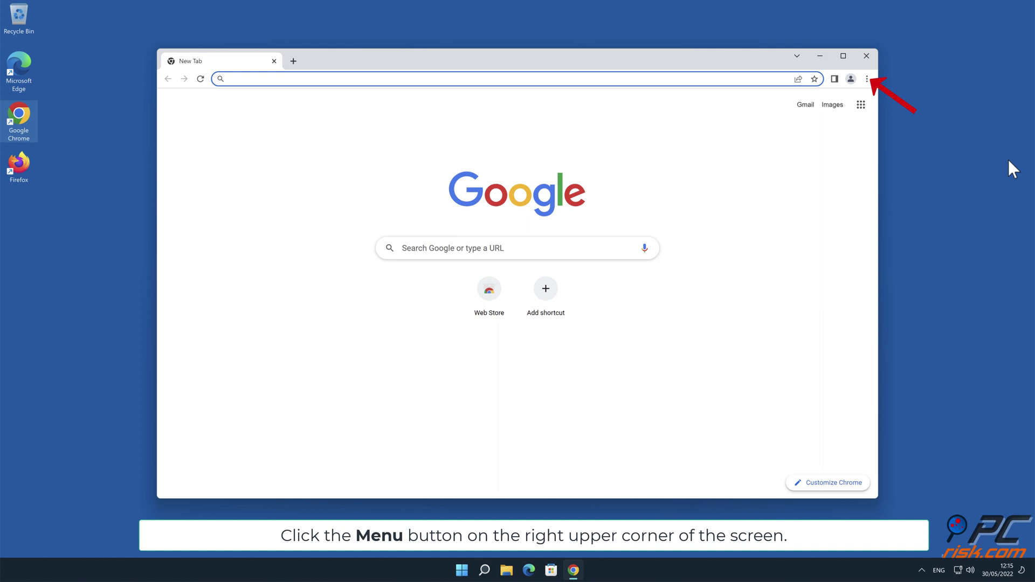
pyautogui.click(867, 80)
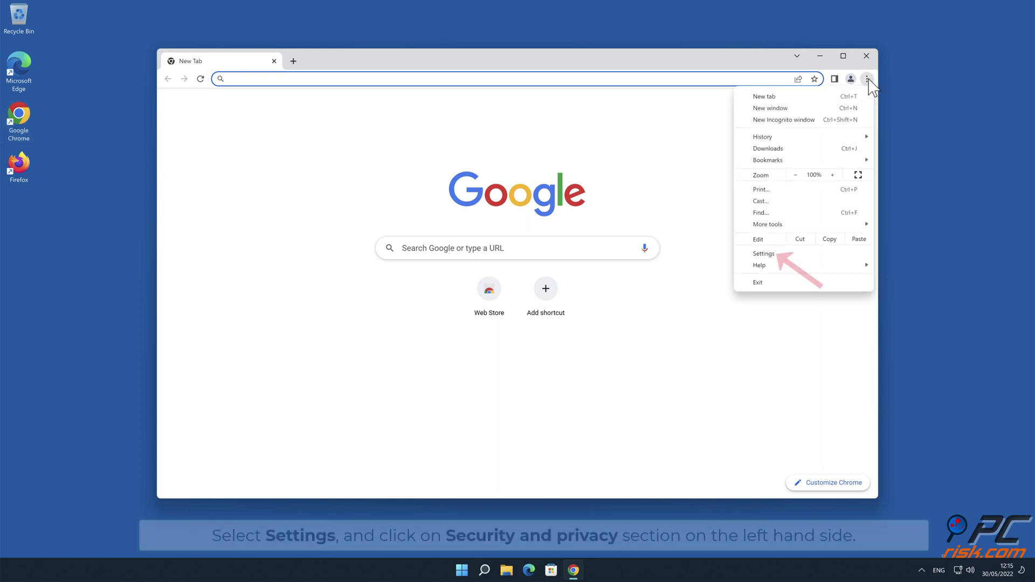
pyautogui.click(783, 251)
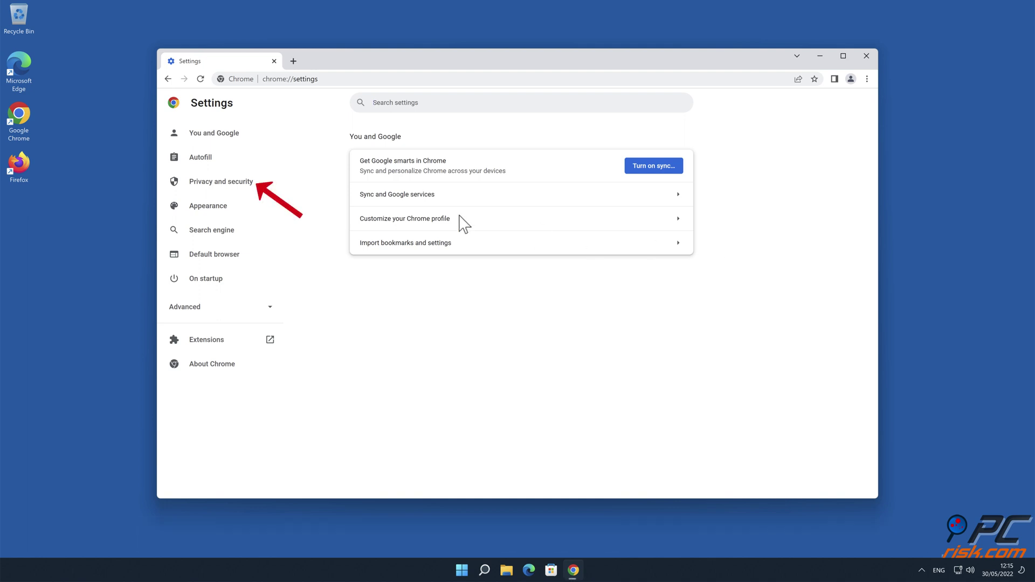
pyautogui.click(251, 192)
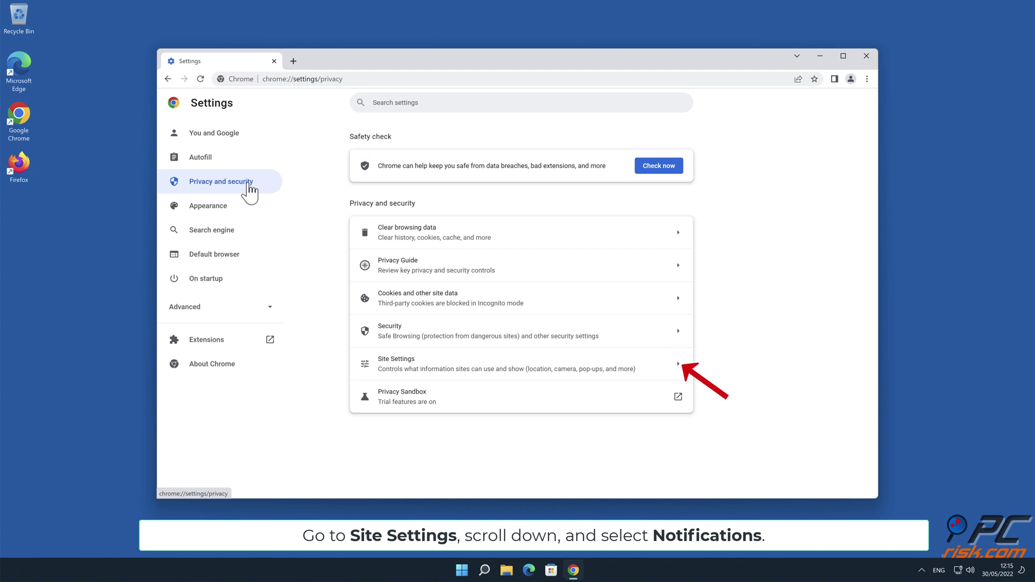
pyautogui.click(679, 366)
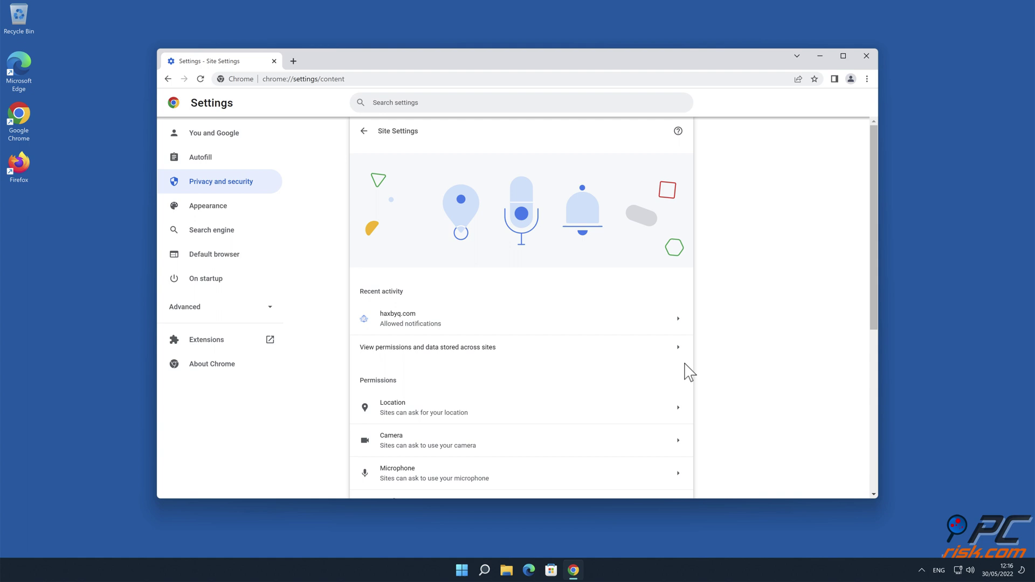
# Remove haxbyq.com from the Notifications allowed-sites list.
pyautogui.moveTo(876, 232); pyautogui.dragTo(876, 326)
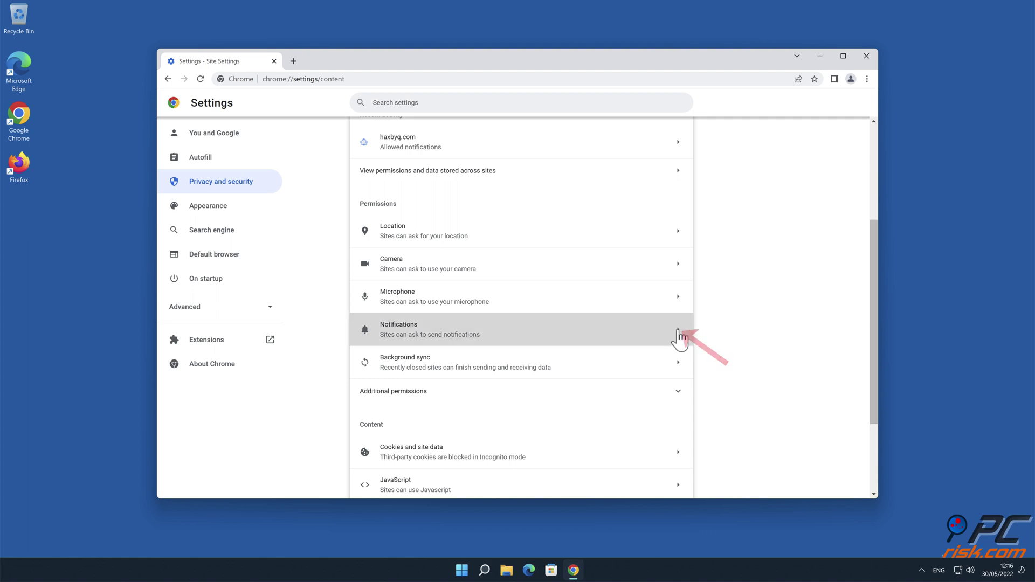
pyautogui.click(681, 335)
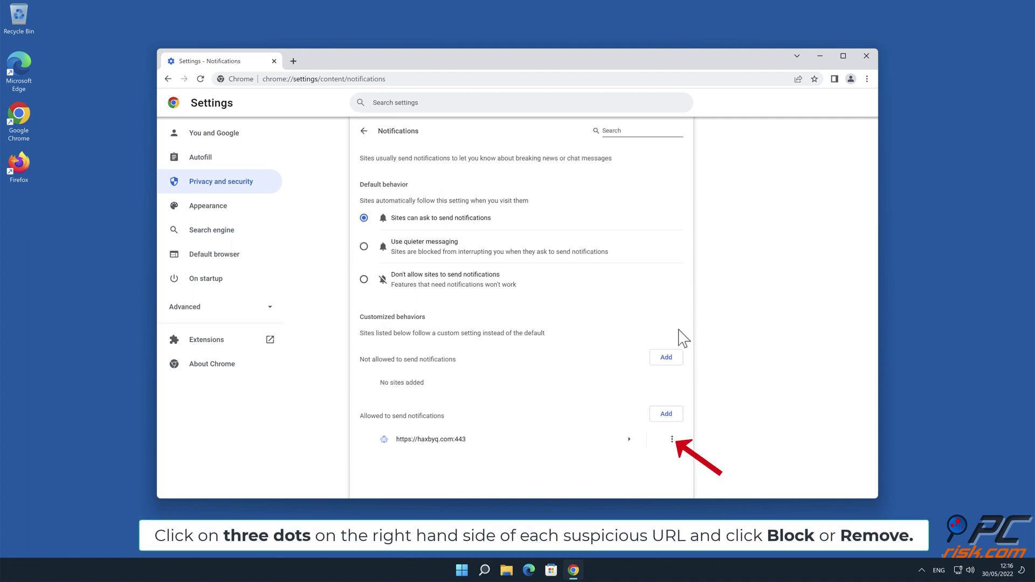
pyautogui.click(672, 439)
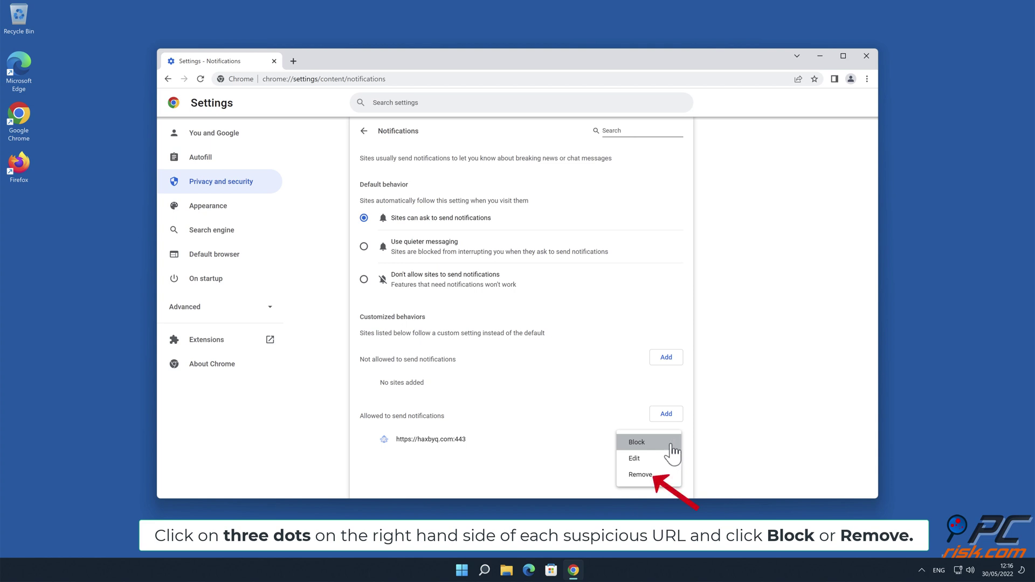
pyautogui.click(649, 475)
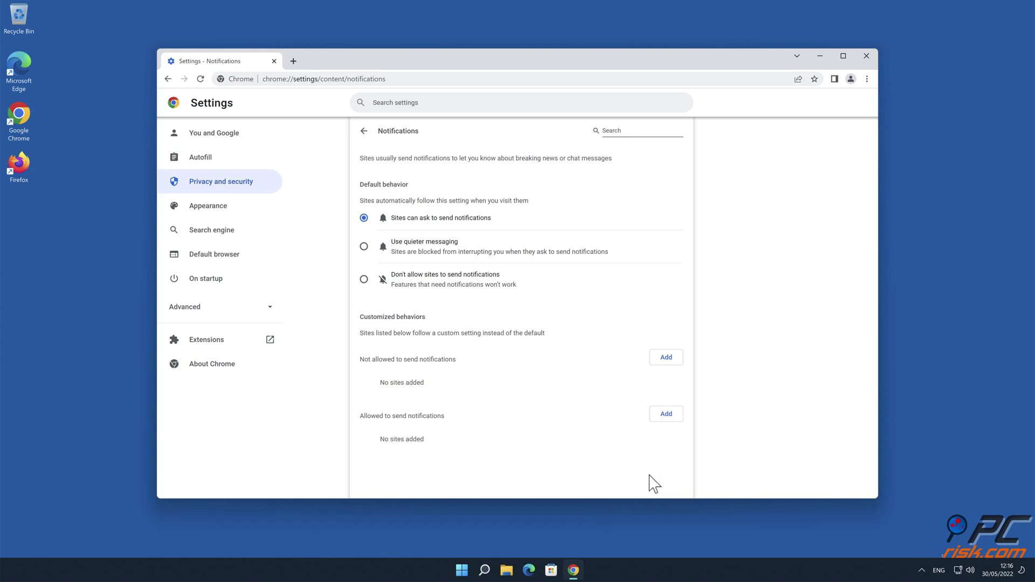
# Close Chrome and open Safari's Websites > Notifications settings.
pyautogui.click(867, 56)
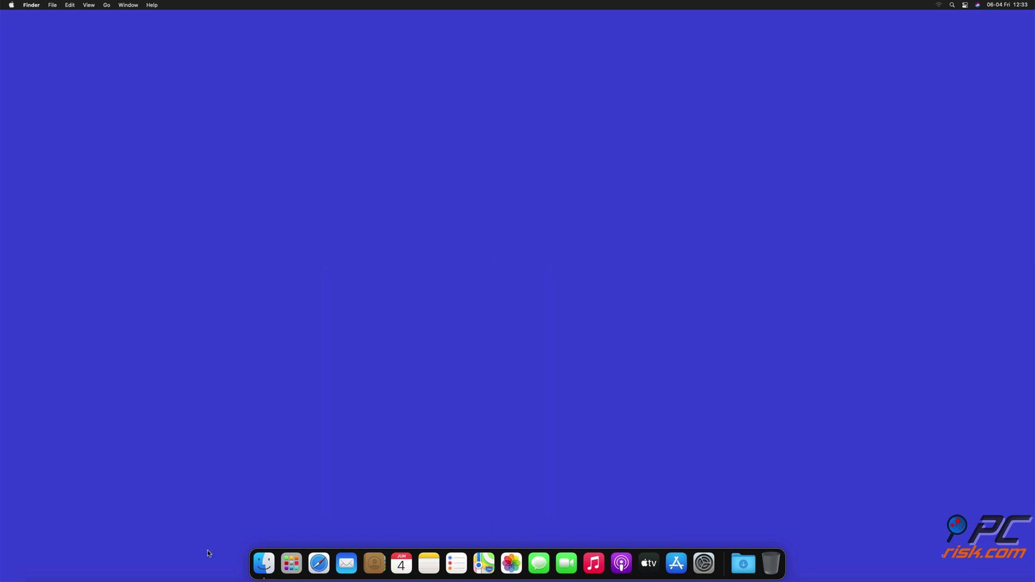
pyautogui.click(313, 568)
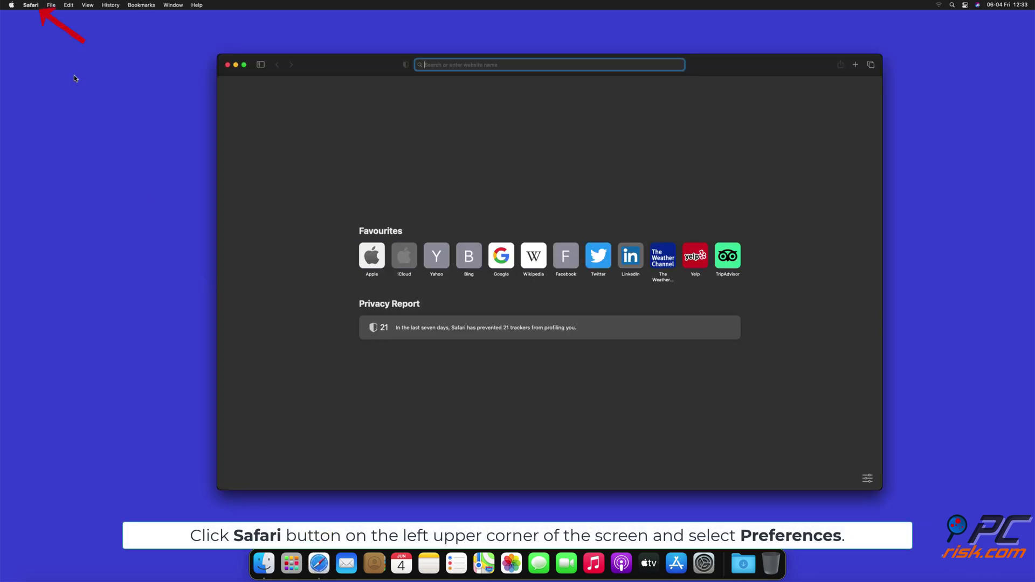
pyautogui.click(31, 6)
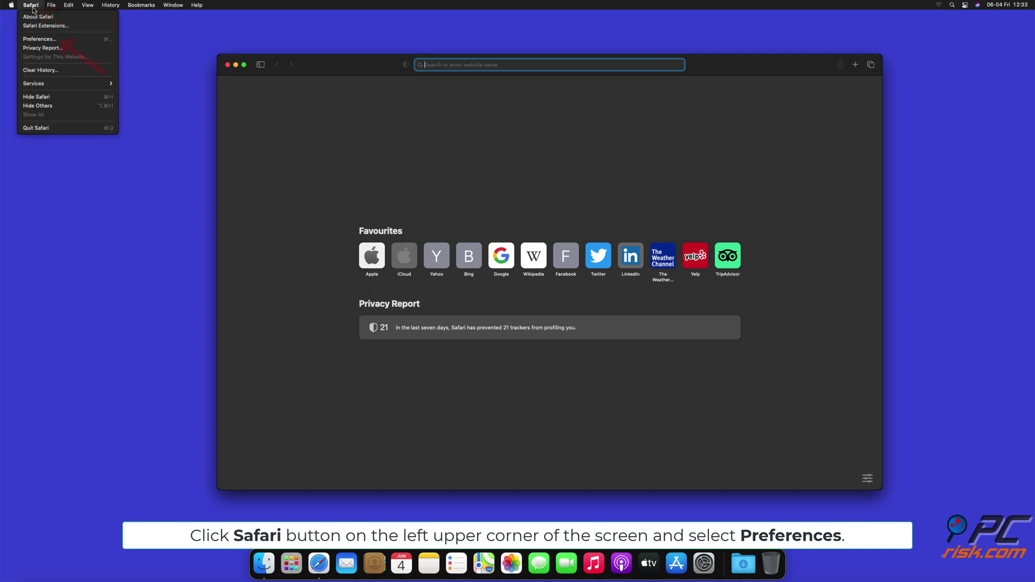
pyautogui.click(38, 38)
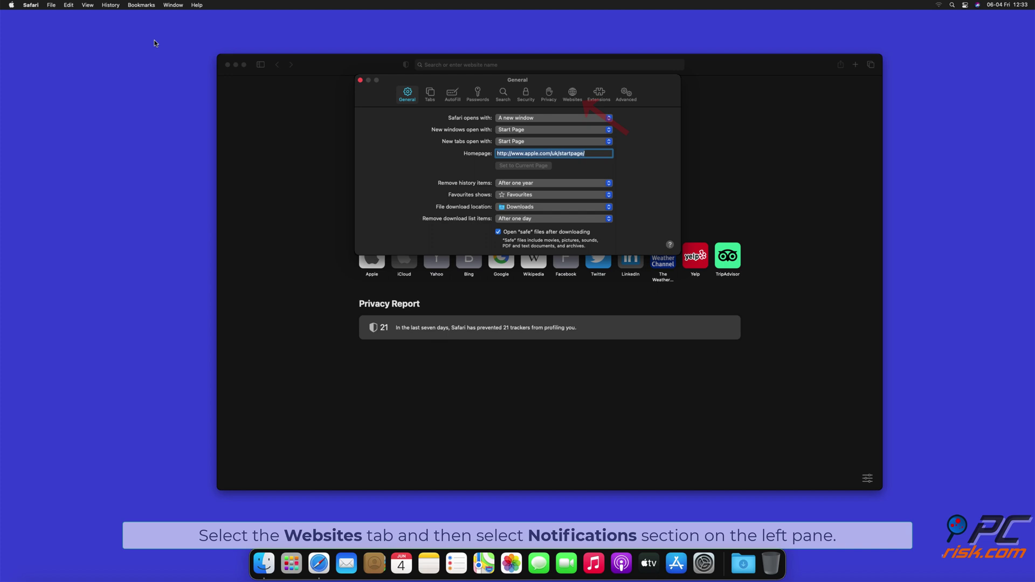
pyautogui.click(570, 96)
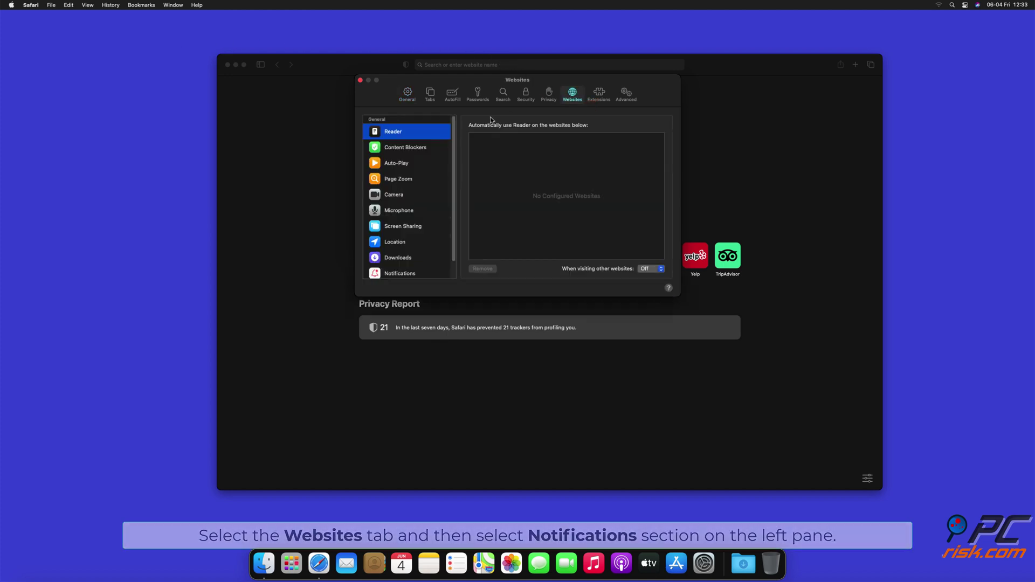
pyautogui.scroll(-2, 454, 156)
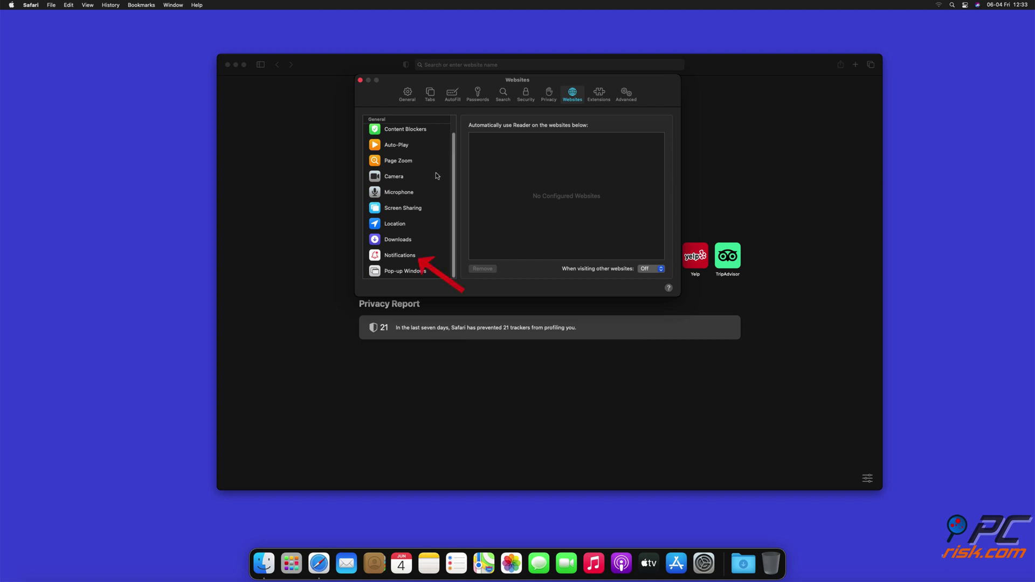
pyautogui.click(400, 257)
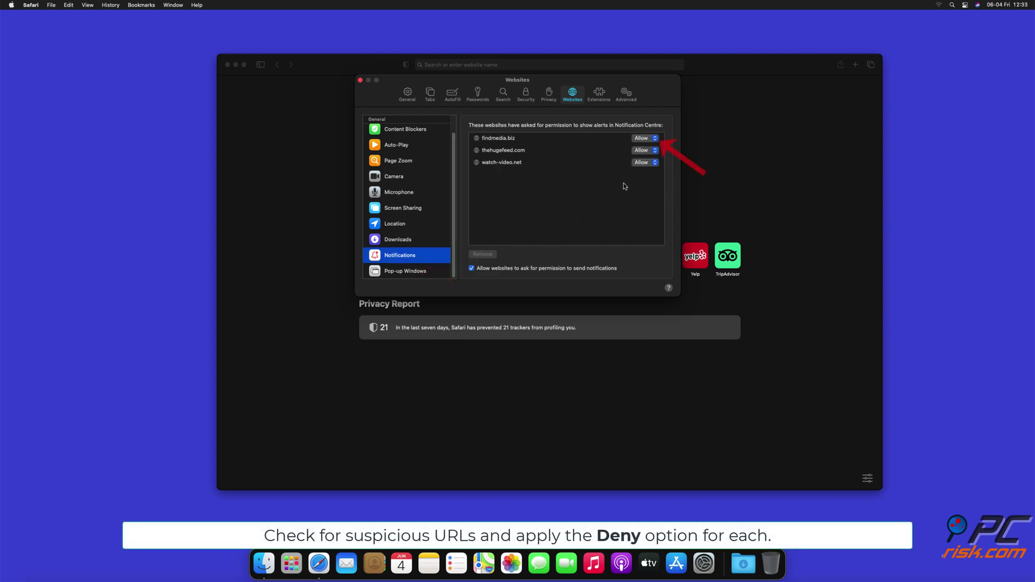
# Set findmedia.biz, thehugefeed.com and watch-video.net to Deny, then close Settings.
pyautogui.click(655, 142)
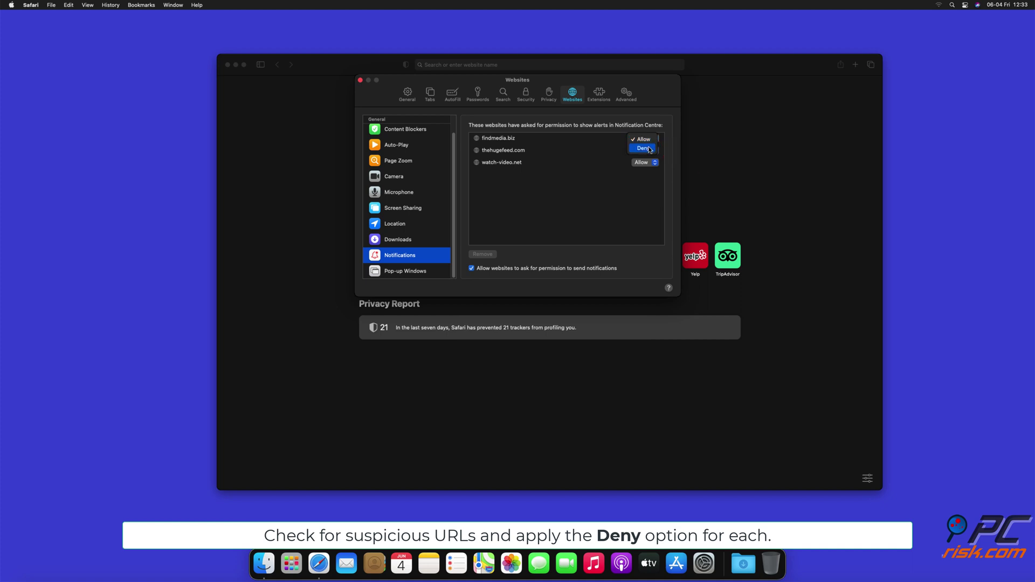
pyautogui.click(657, 151)
pyautogui.click(656, 150)
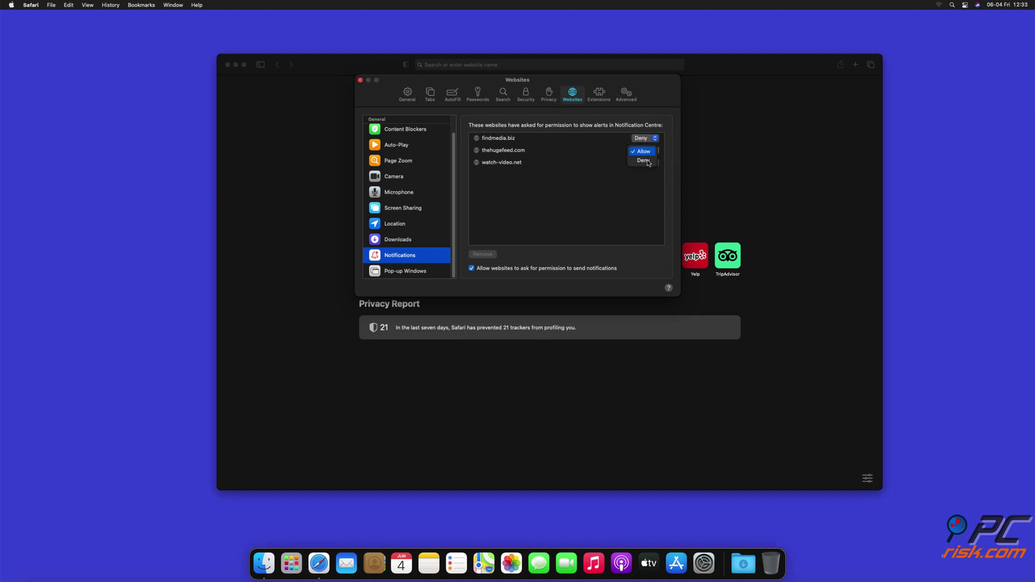
pyautogui.click(654, 163)
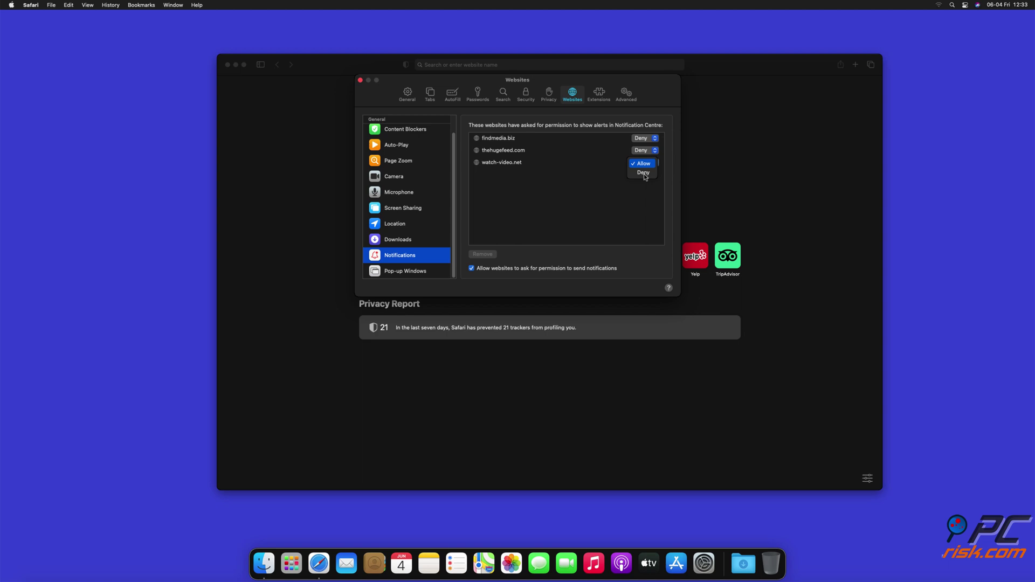
pyautogui.click(644, 173)
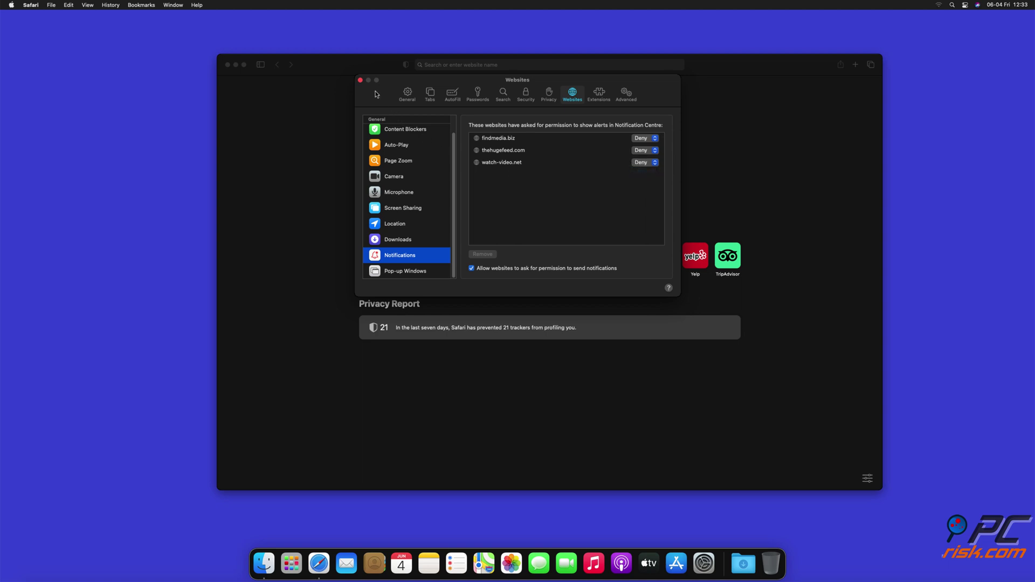
pyautogui.click(361, 81)
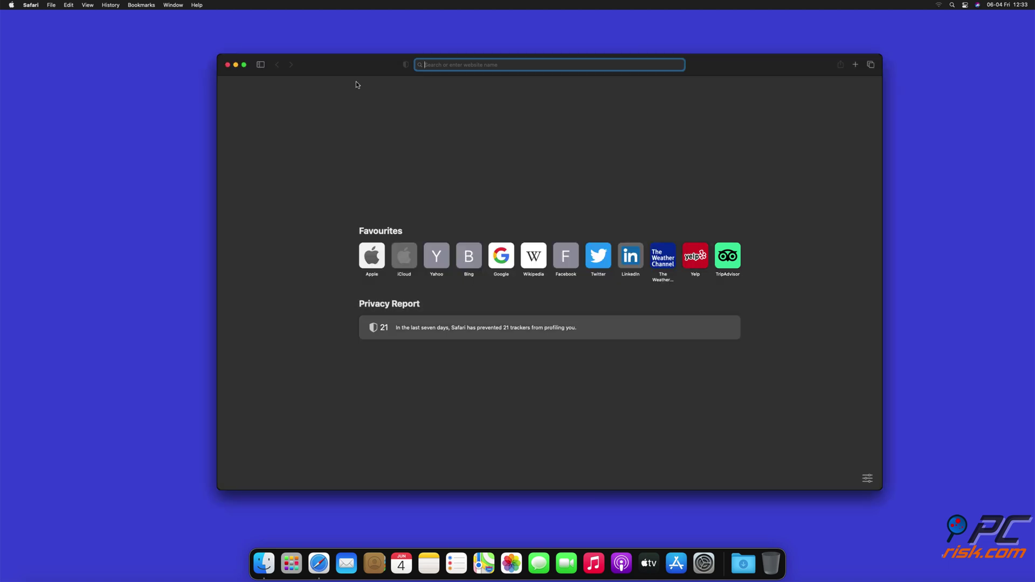
# Close Safari, launch Edge, and open Settings > Cookies and site permissions > Notifications.
pyautogui.click(228, 65)
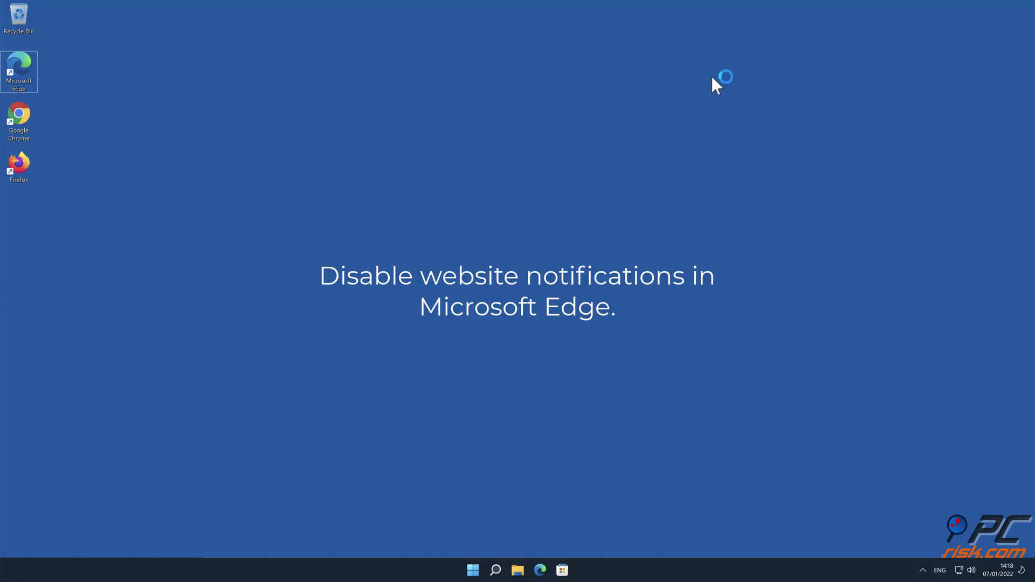
pyautogui.doubleClick(24, 73)
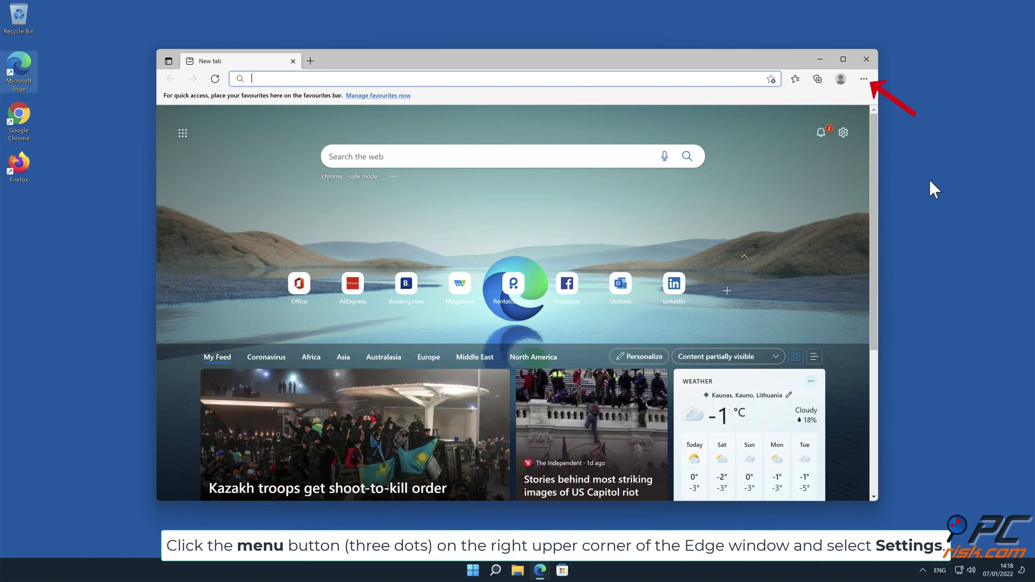
pyautogui.click(865, 80)
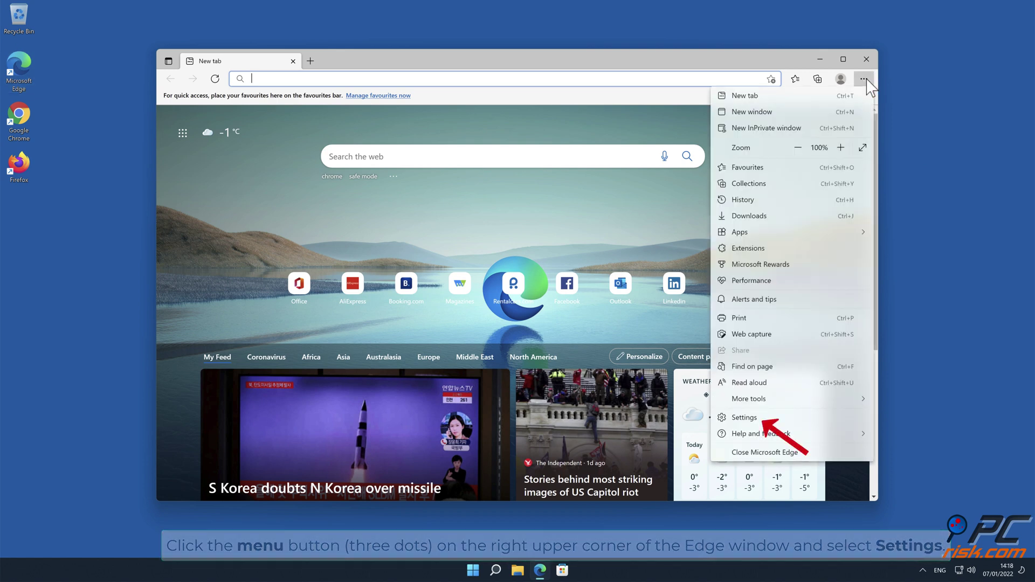
pyautogui.click(776, 419)
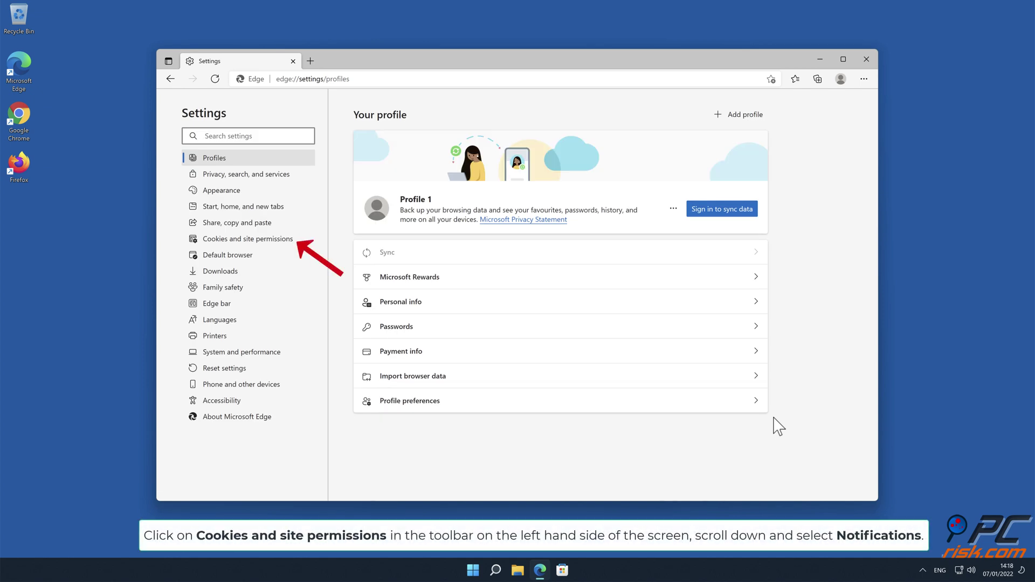
pyautogui.click(285, 248)
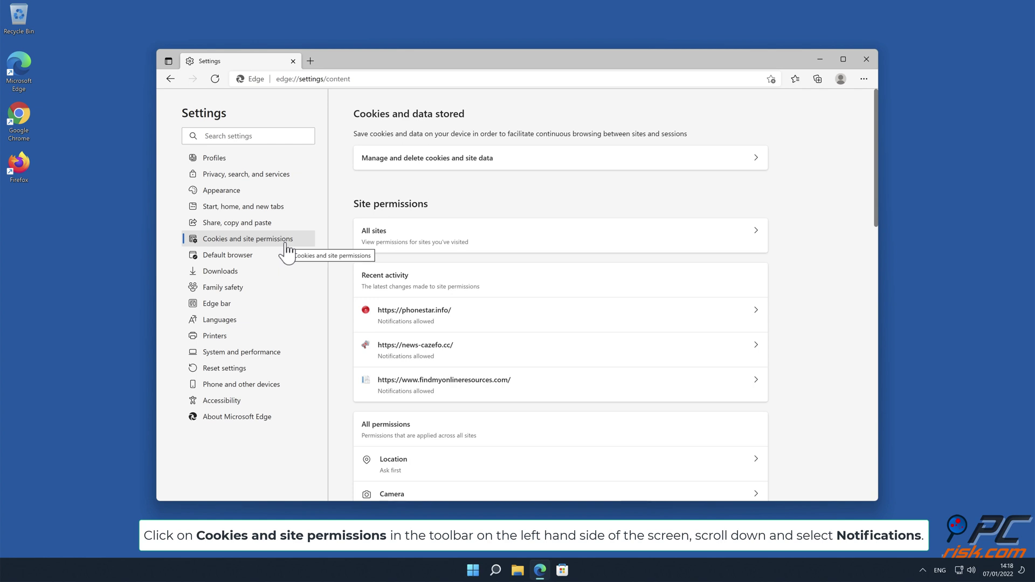
pyautogui.scroll(-1, 877, 172)
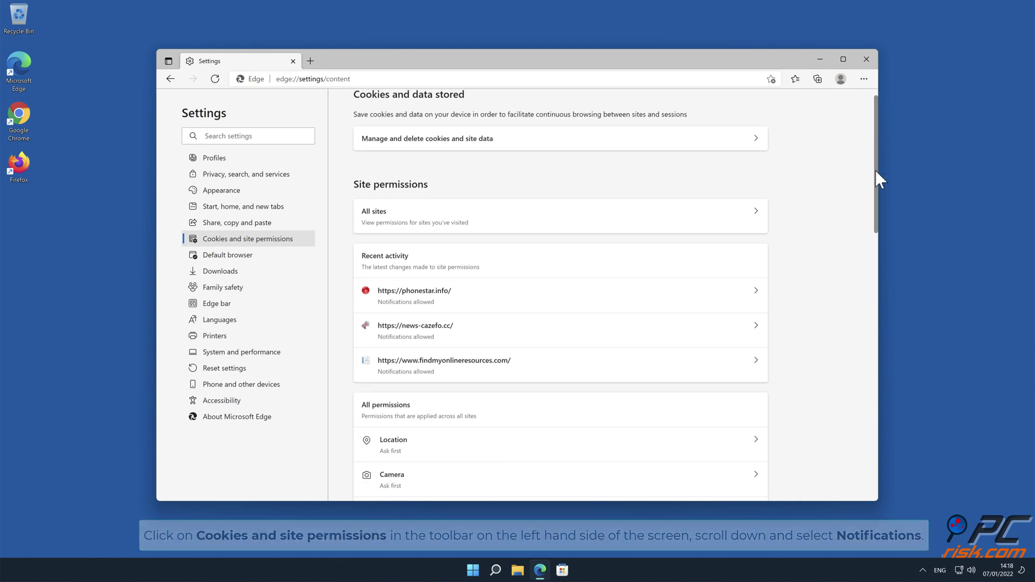
pyautogui.moveTo(875, 170); pyautogui.dragTo(879, 267)
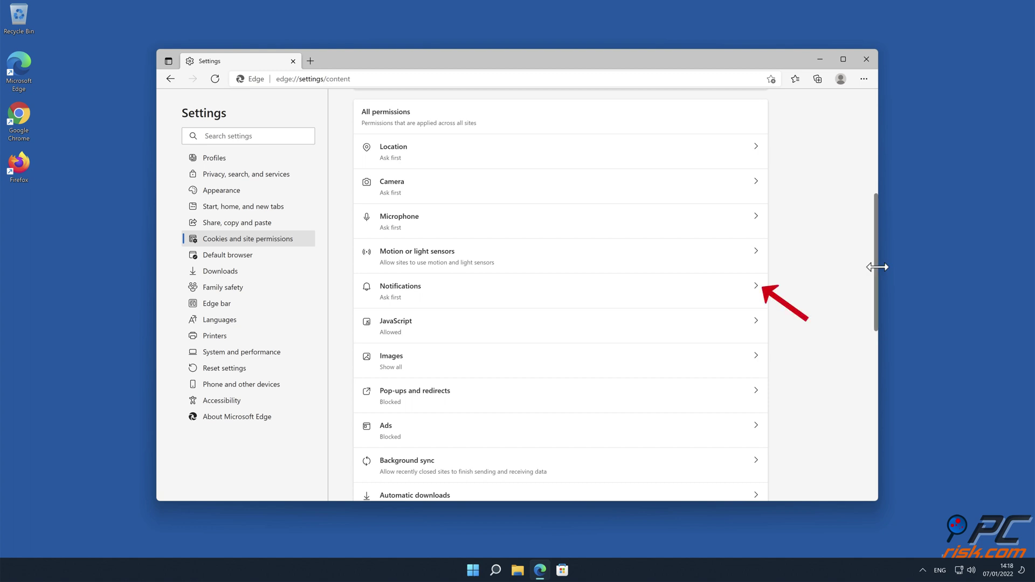
pyautogui.click(755, 294)
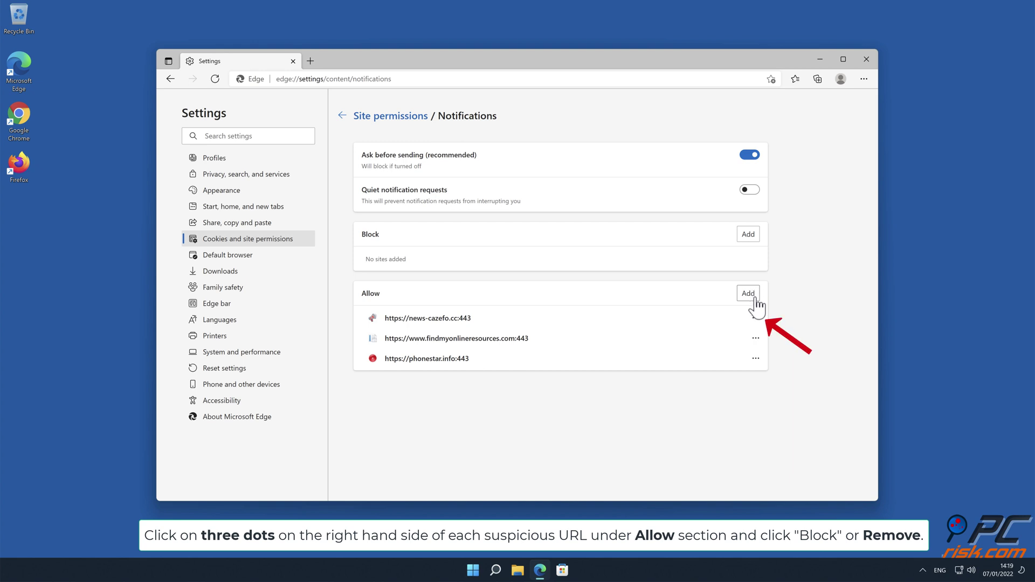
# Remove news-cazefo.cc, findmyonlineresources.com and phonestar.info from Edge's Allow list, then close Edge.
pyautogui.click(755, 318)
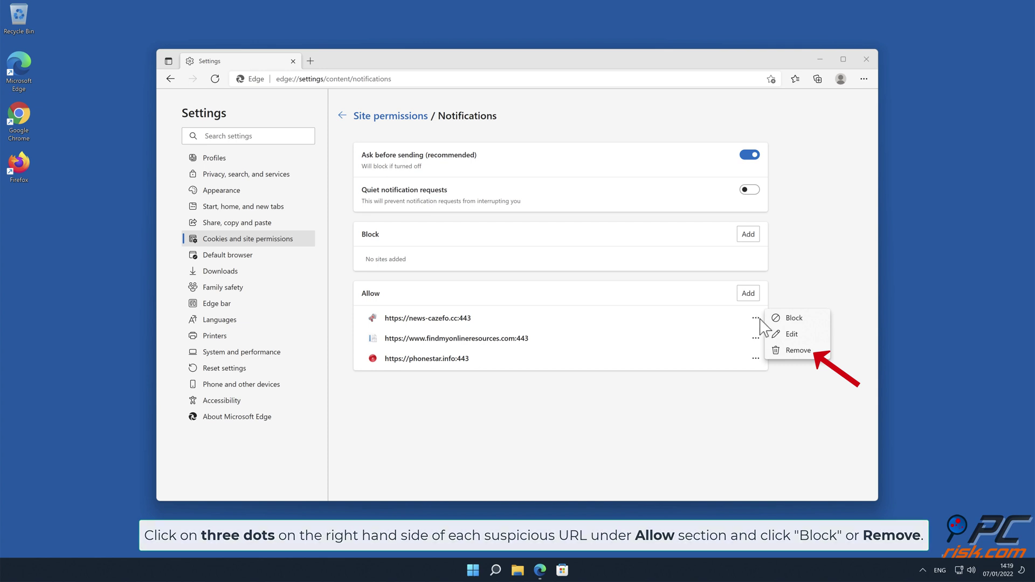
pyautogui.click(799, 352)
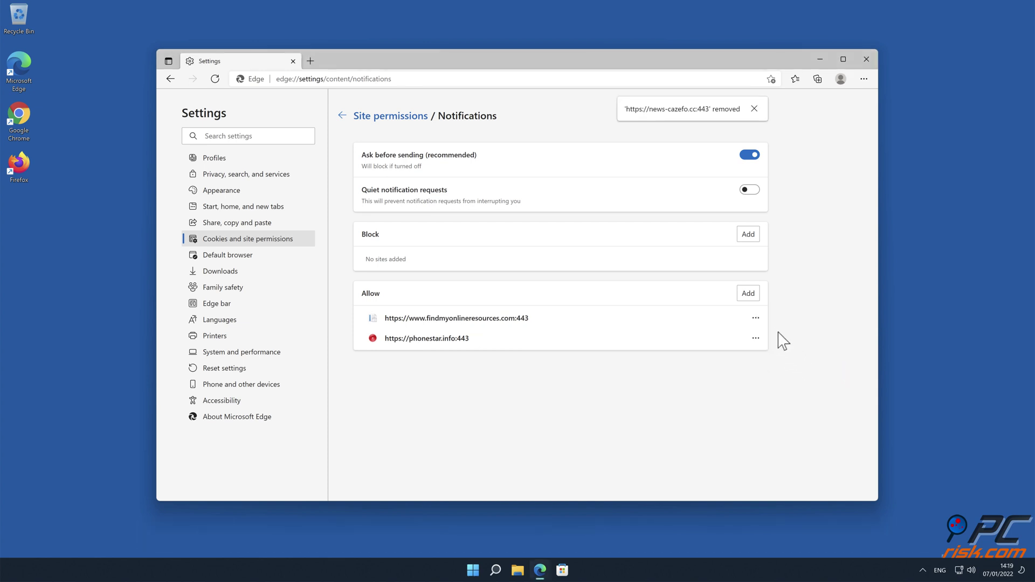
pyautogui.click(756, 319)
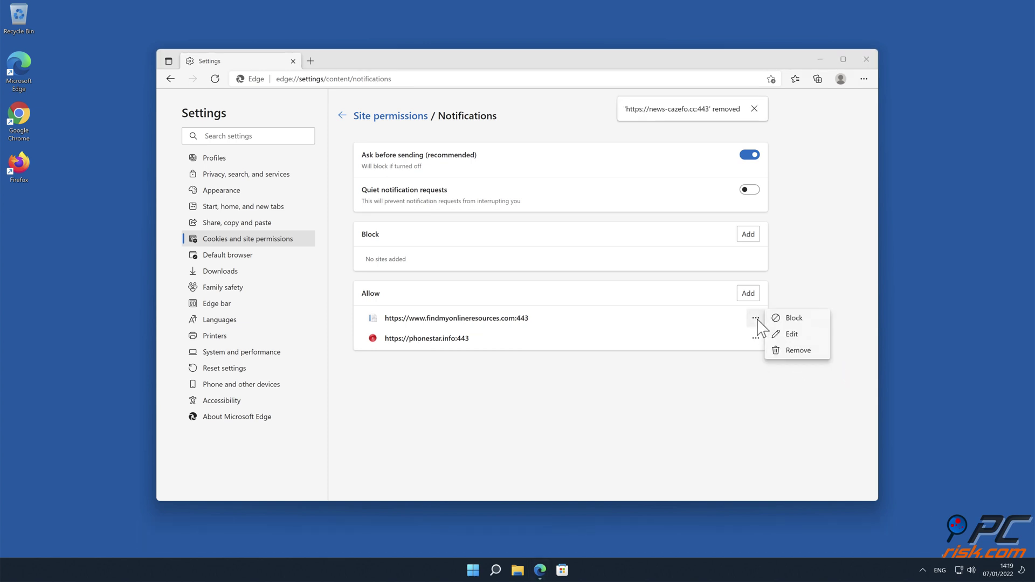
pyautogui.click(799, 351)
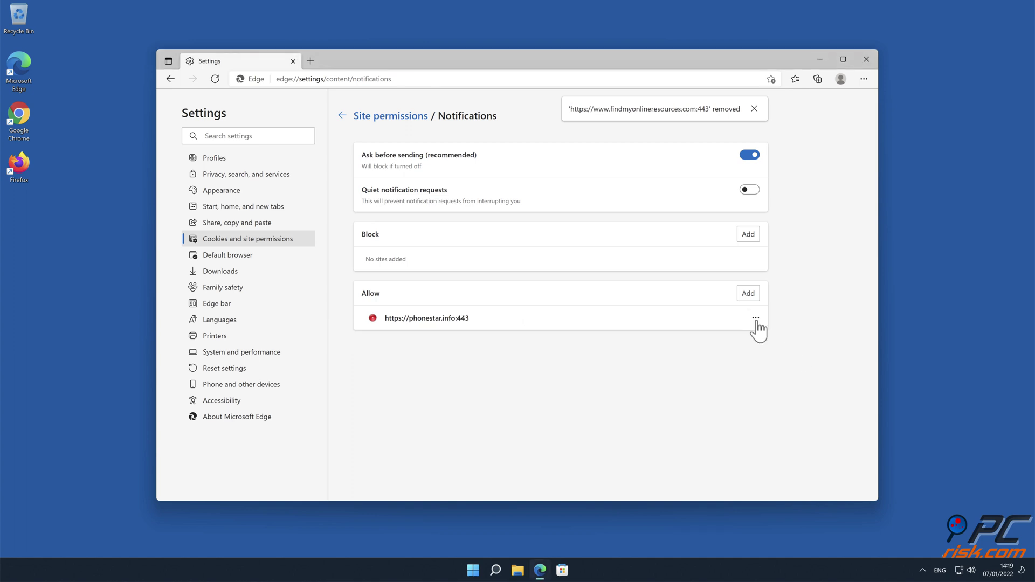
pyautogui.click(756, 318)
pyautogui.click(797, 351)
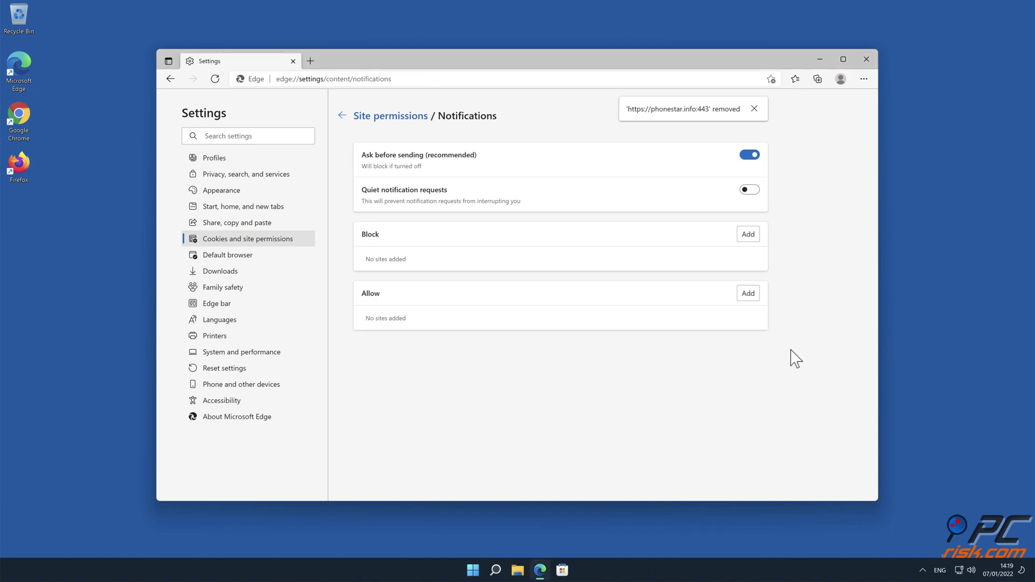
pyautogui.click(867, 59)
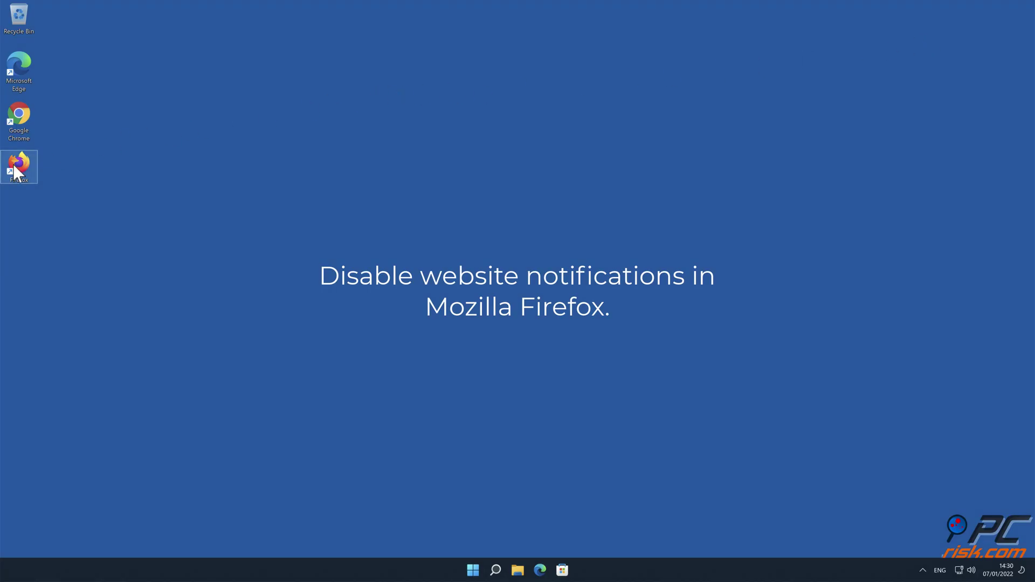
# Launch Firefox and open Settings > Privacy & Security, scrolled to Permissions.
pyautogui.doubleClick(14, 166)
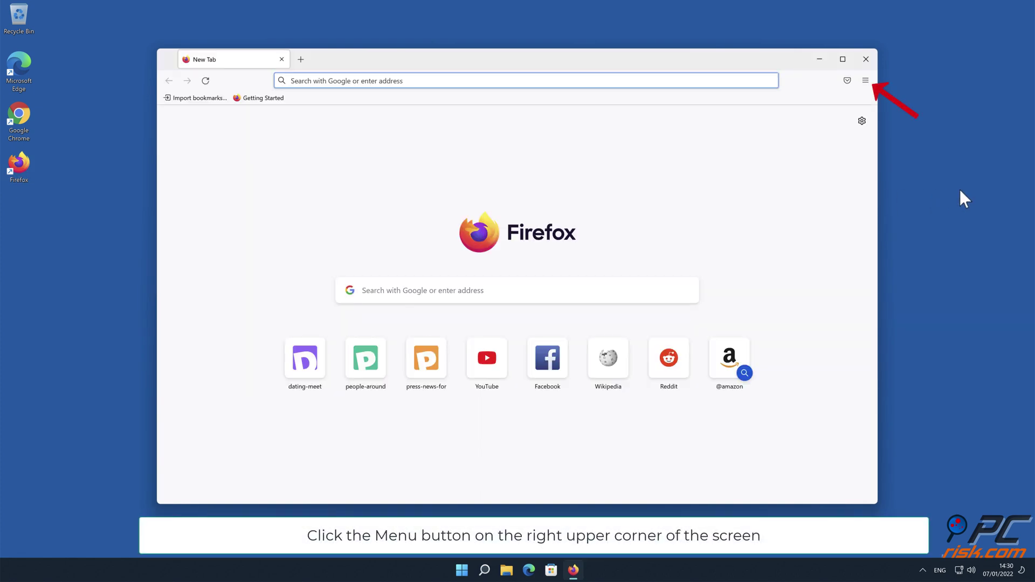
pyautogui.click(865, 81)
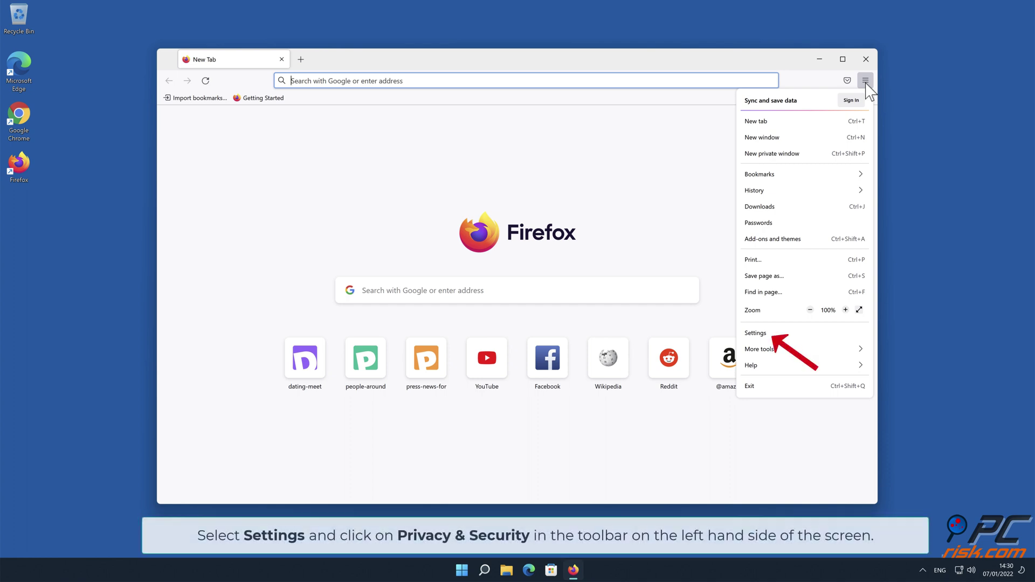
pyautogui.click(810, 330)
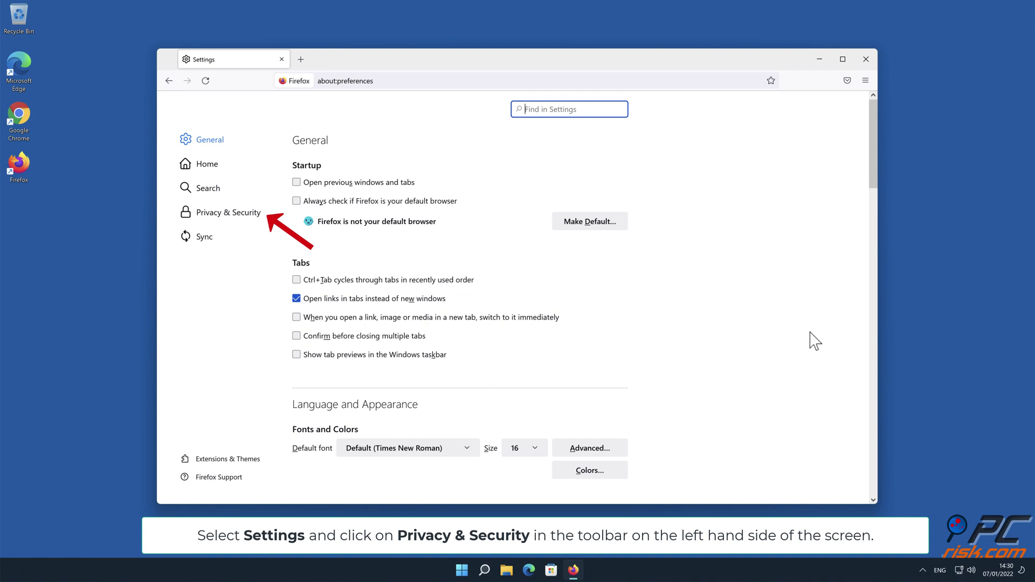
pyautogui.click(247, 216)
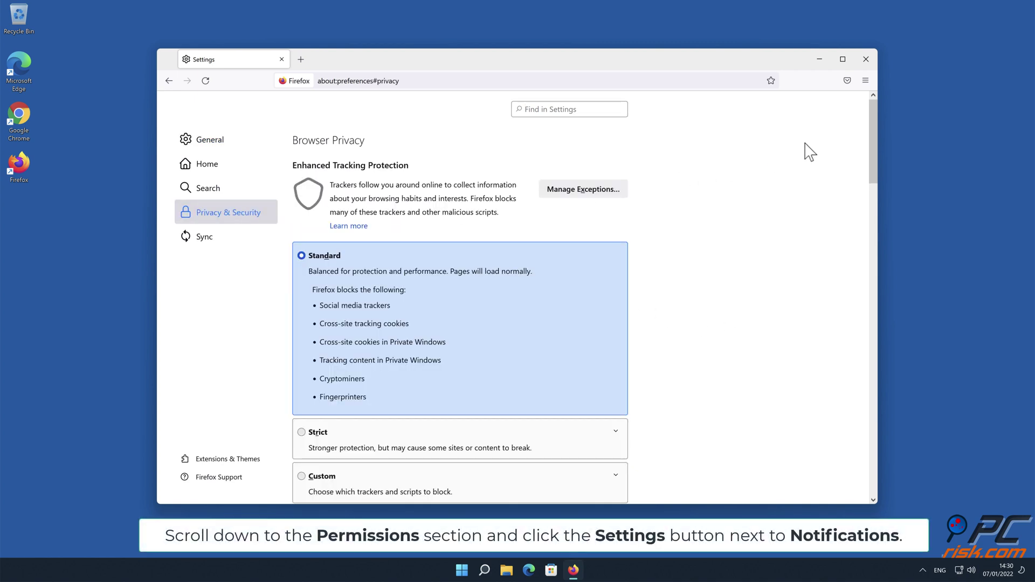
pyautogui.moveTo(870, 130); pyautogui.dragTo(873, 331)
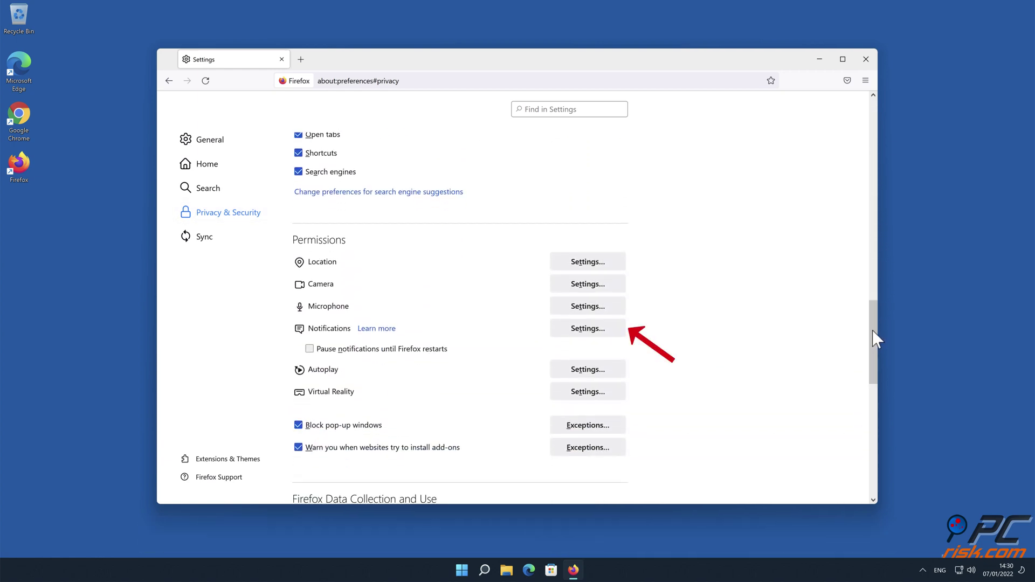
# Block notifications from all three sites, including d.dating-meet.top and xetna.press-news-for.me, save, and close Firefox.
pyautogui.click(615, 330)
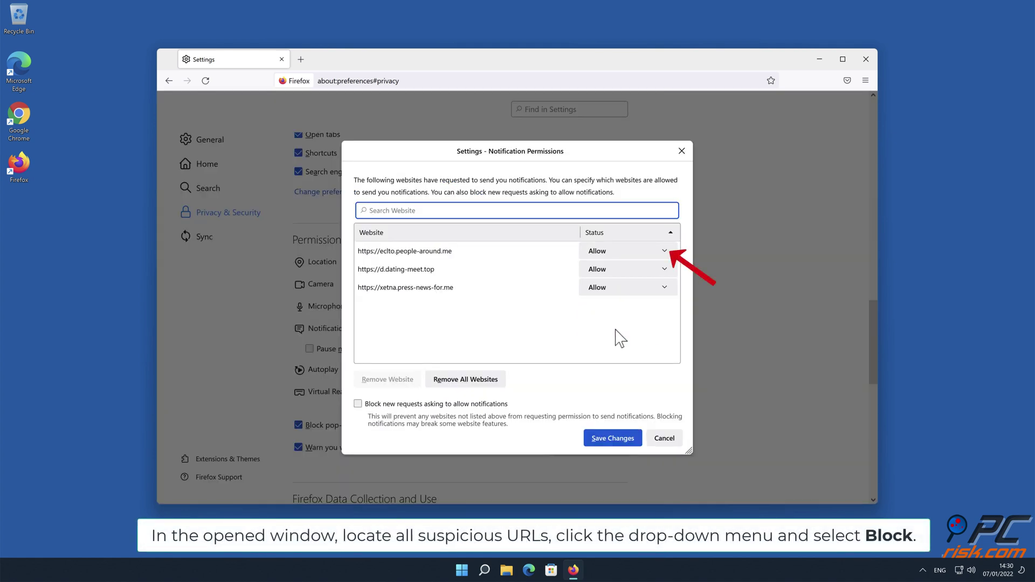
pyautogui.click(664, 252)
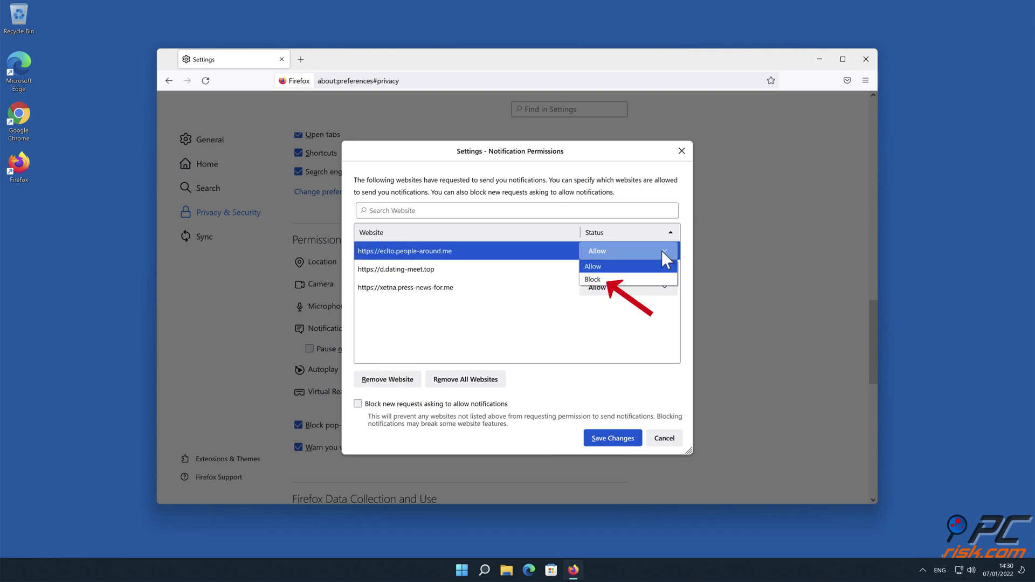
pyautogui.click(645, 279)
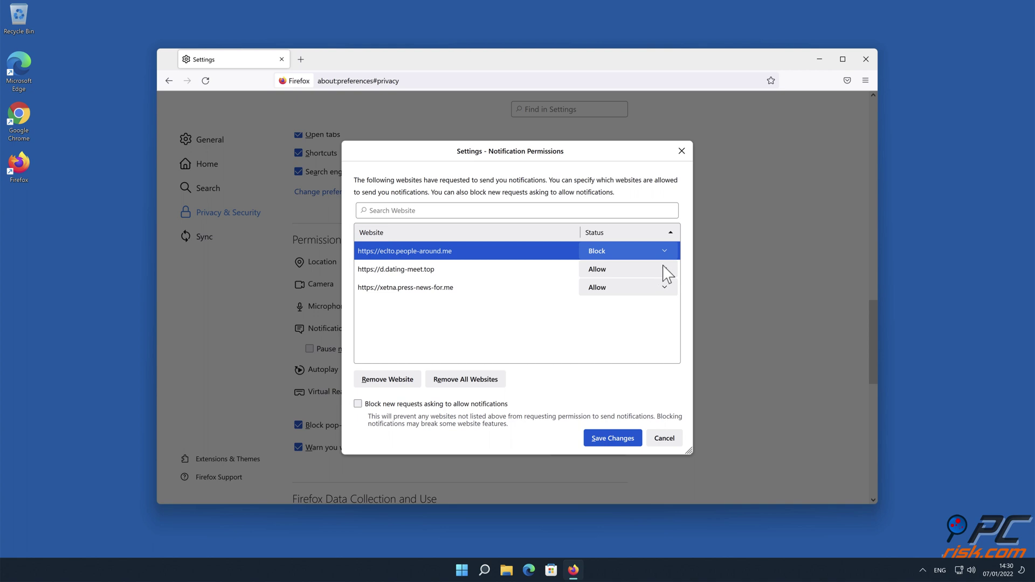
pyautogui.click(662, 268)
pyautogui.click(639, 295)
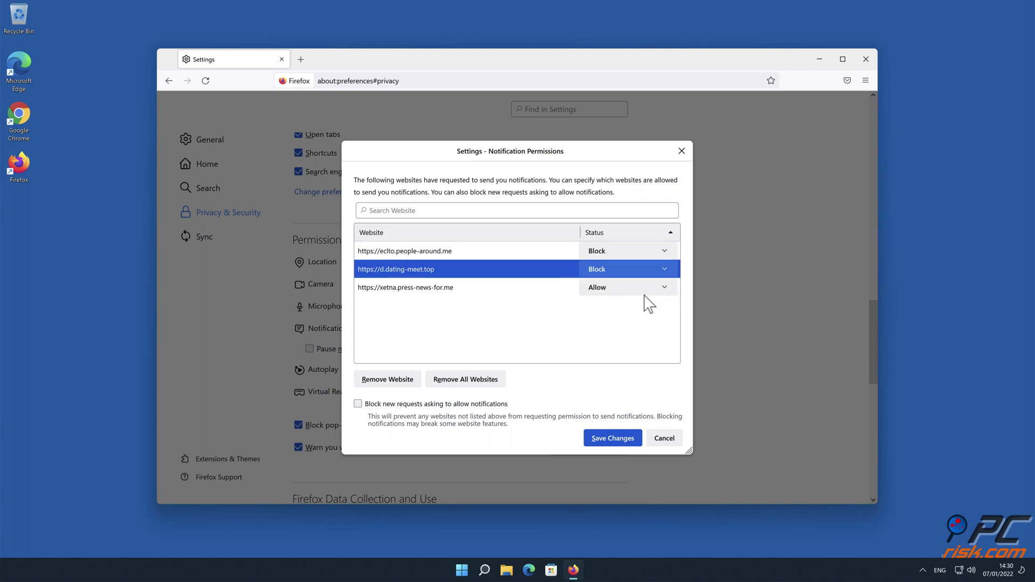
pyautogui.click(664, 287)
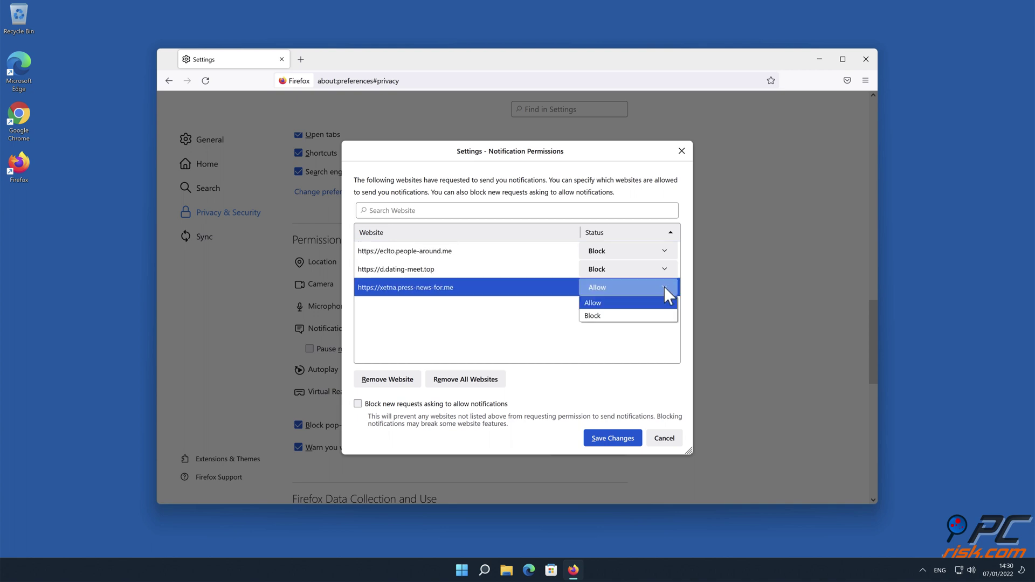
pyautogui.click(650, 314)
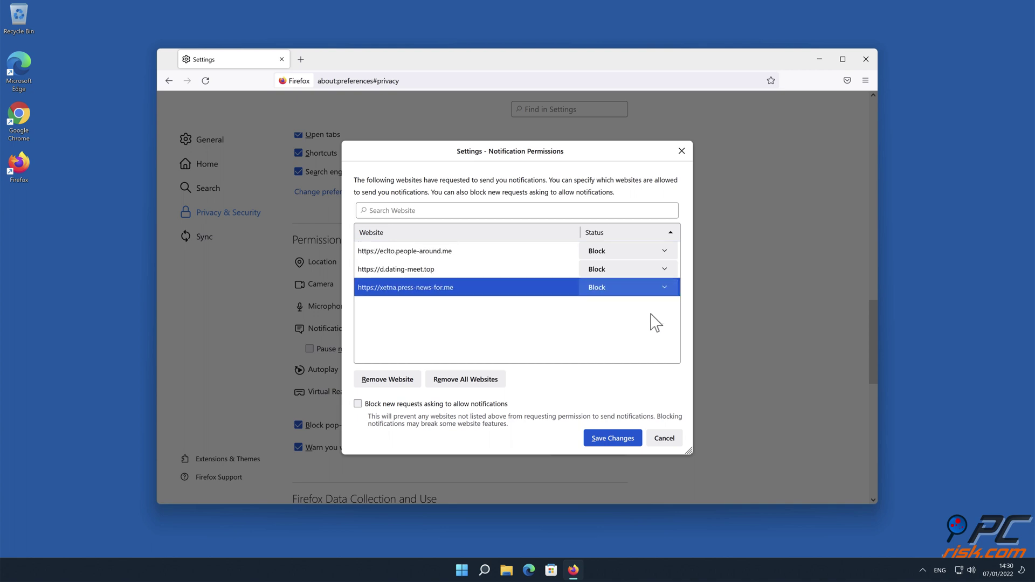
pyautogui.click(615, 439)
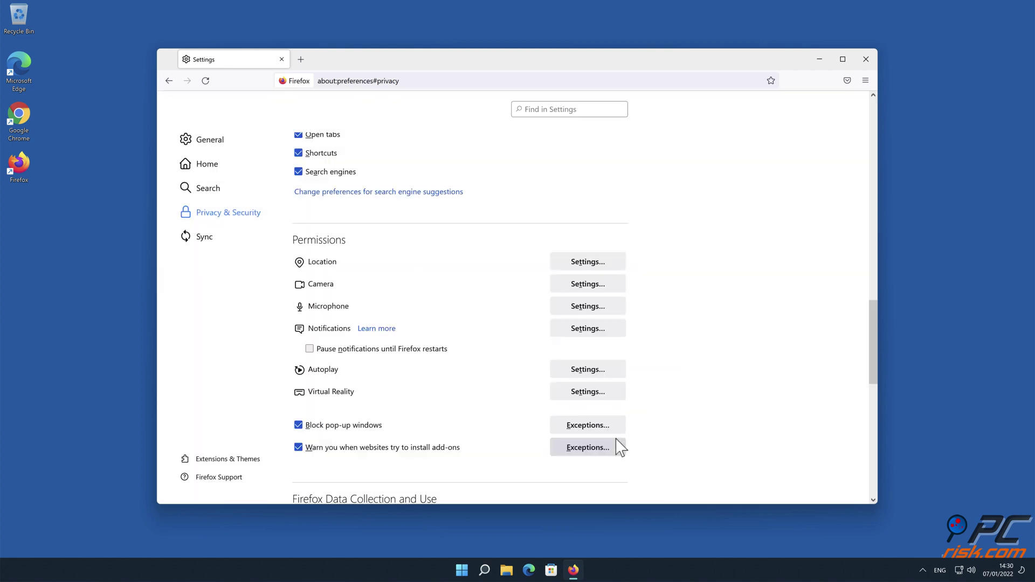
pyautogui.click(866, 58)
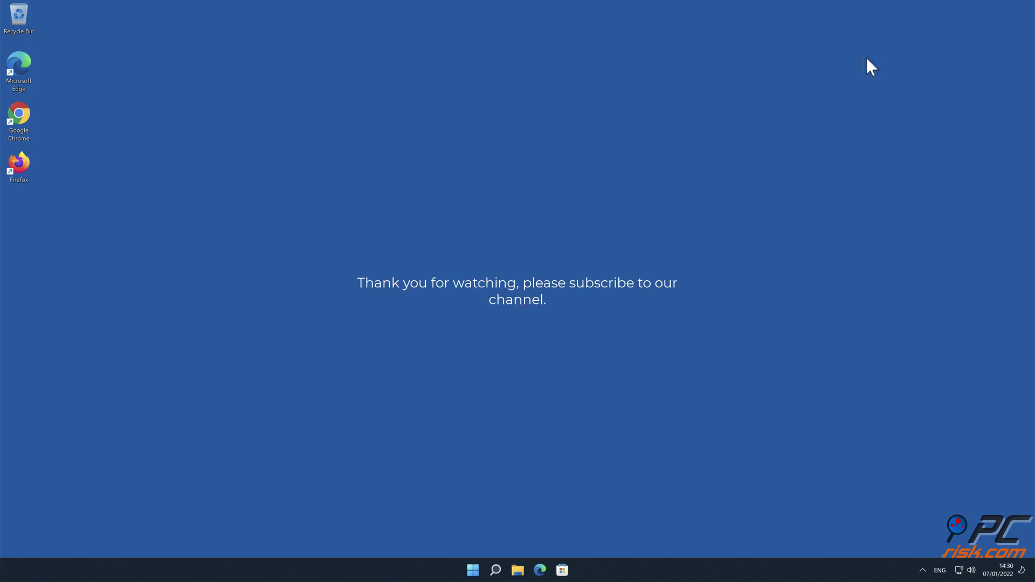